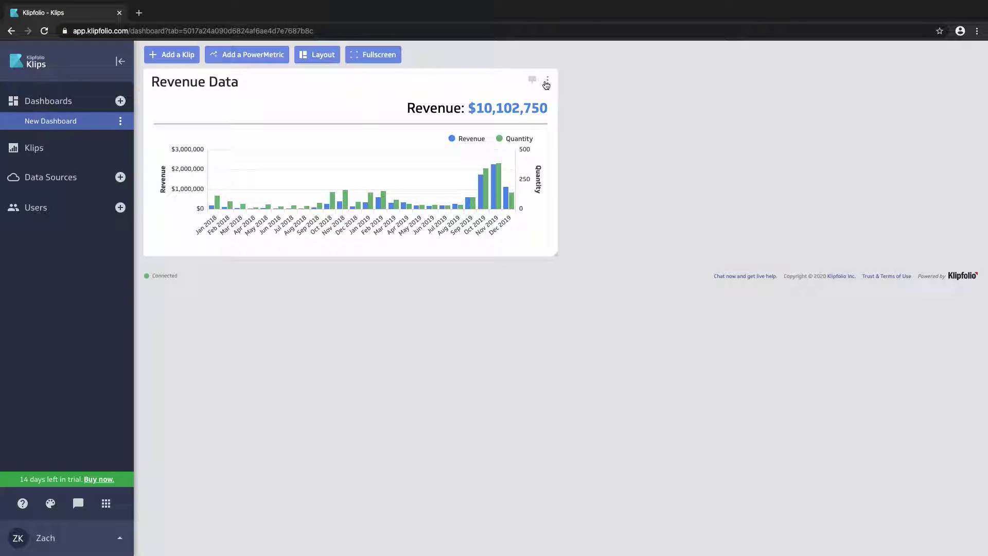
Open the Revenue Data klip in the editor and review the chart's Revenue series
{"action": "left_click", "coordinate": [547, 80]}
{"action": "left_click", "coordinate": [529, 100]}
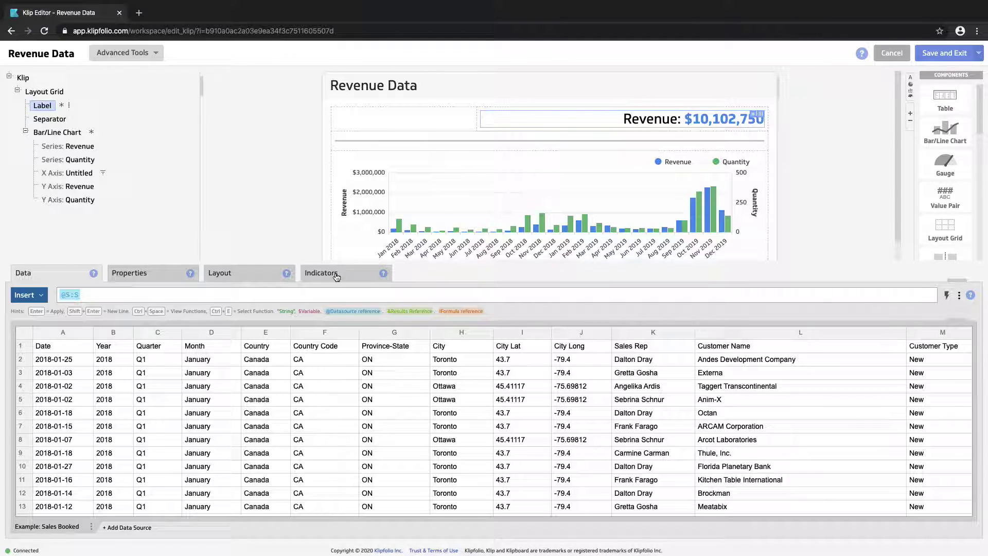
{"action": "left_click", "coordinate": [62, 135]}
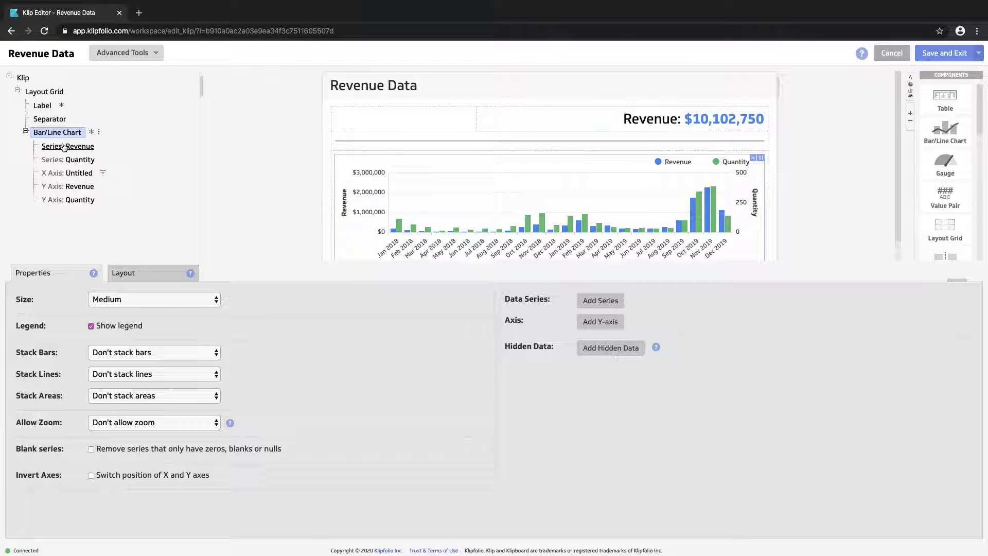
{"action": "left_click", "coordinate": [64, 146]}
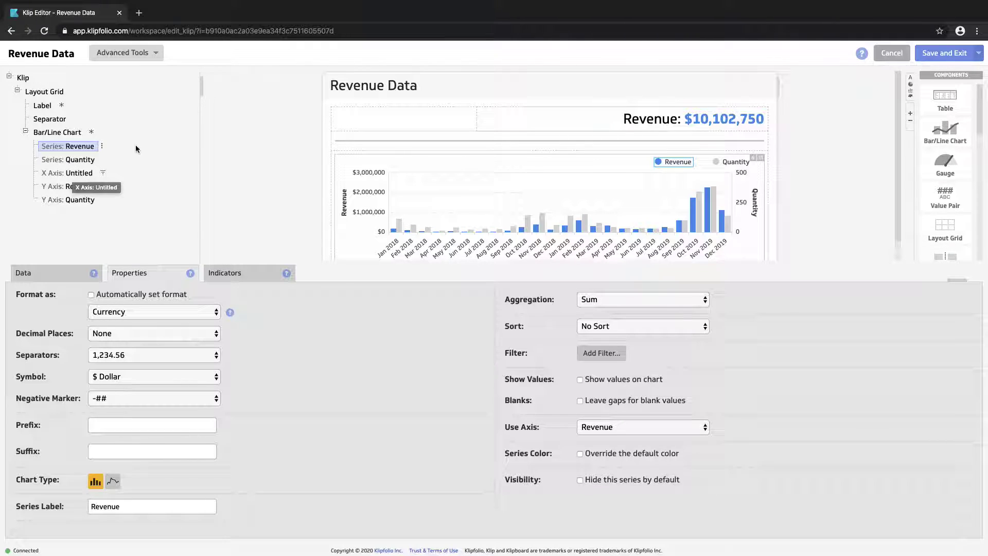
Select the revenue total label and add a new indicator rule to it
{"action": "left_click", "coordinate": [37, 105]}
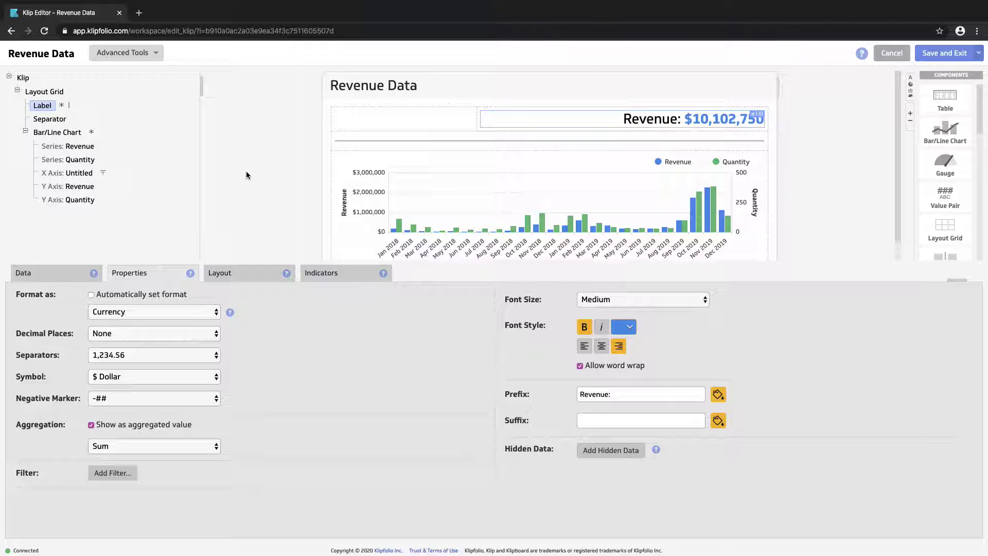
{"action": "left_click", "coordinate": [45, 277]}
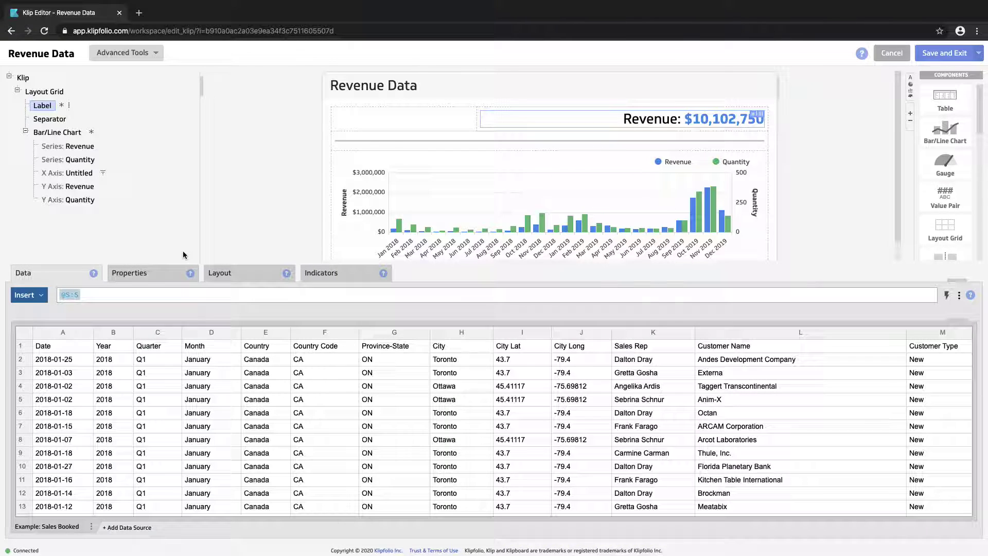
{"action": "scroll", "coordinate": [247, 391], "scroll_direction": "right", "scroll_amount": 3}
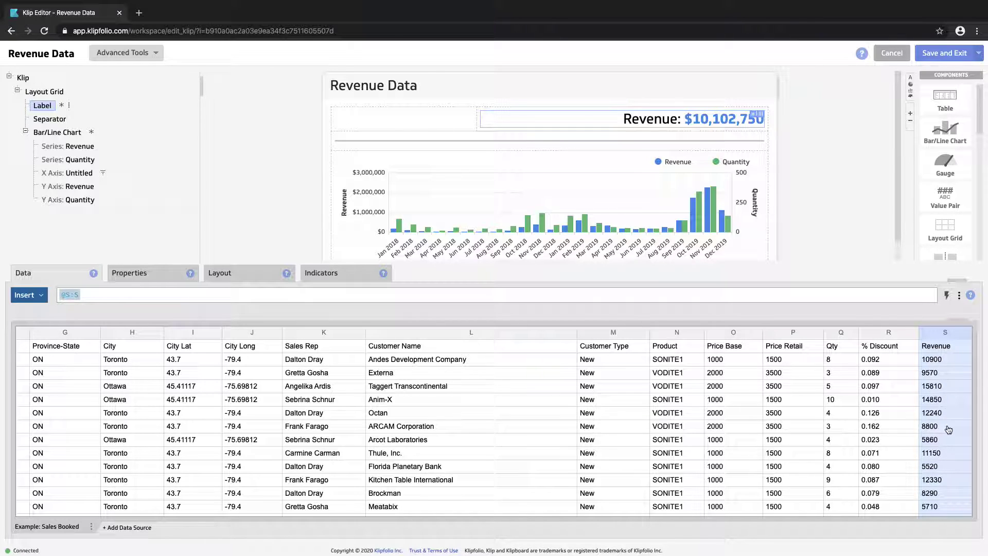
{"action": "left_click", "coordinate": [321, 273]}
{"action": "left_click", "coordinate": [315, 296]}
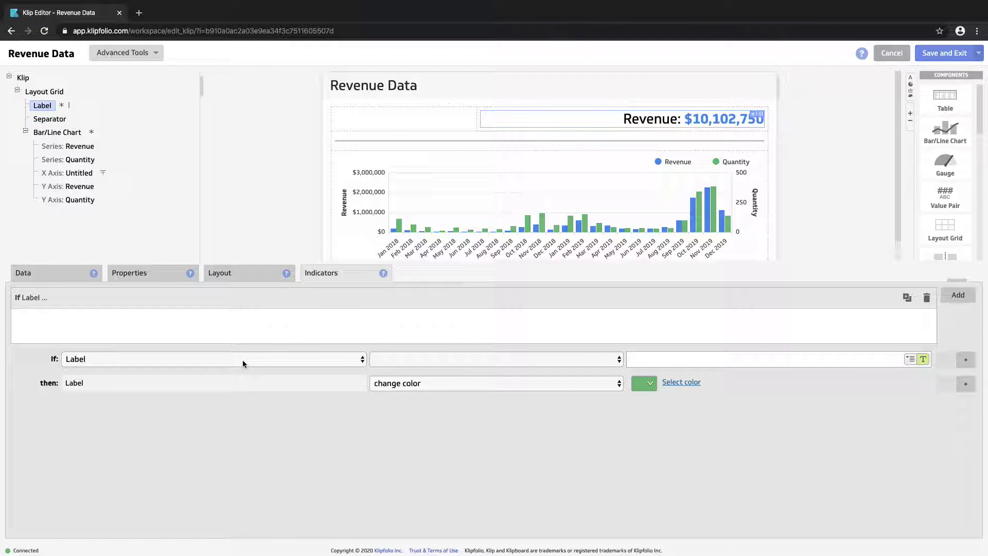
Set the indicator condition to 'is greater than' 10000000
{"action": "left_click", "coordinate": [484, 359]}
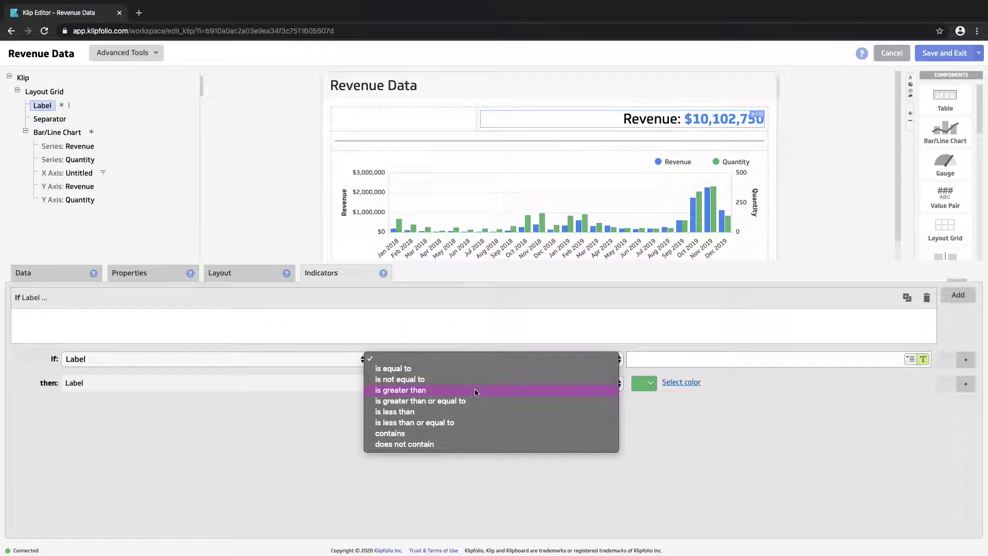
{"action": "left_click", "coordinate": [471, 390]}
{"action": "double_click", "coordinate": [629, 359]}
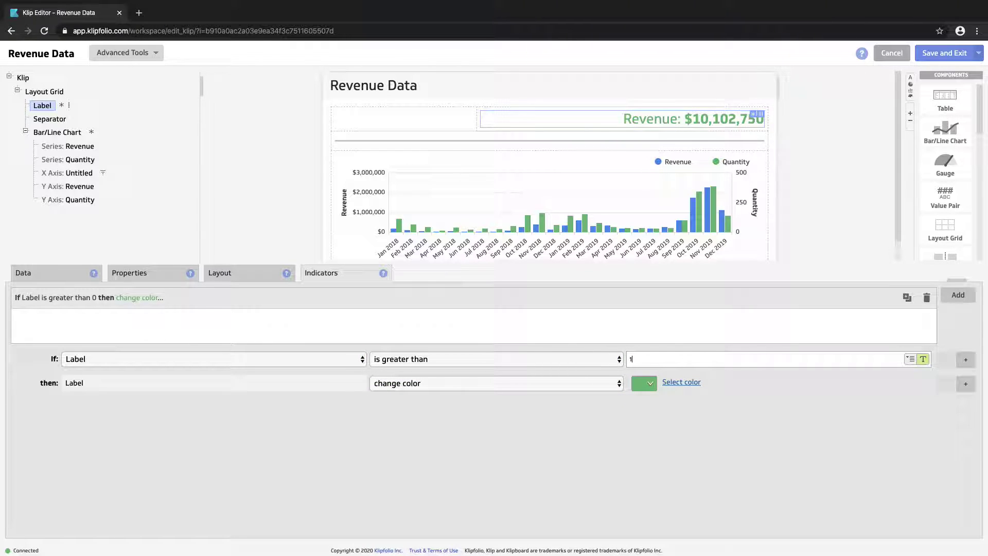
{"action": "type", "text": "10000000"}
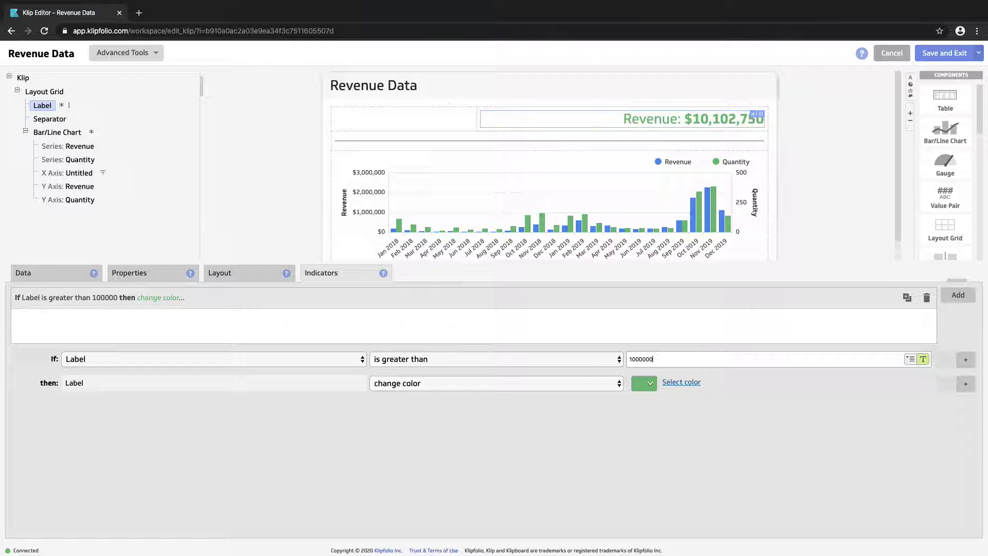
Make the rule display a green star icon placed to the right of the value
{"action": "left_click", "coordinate": [520, 387]}
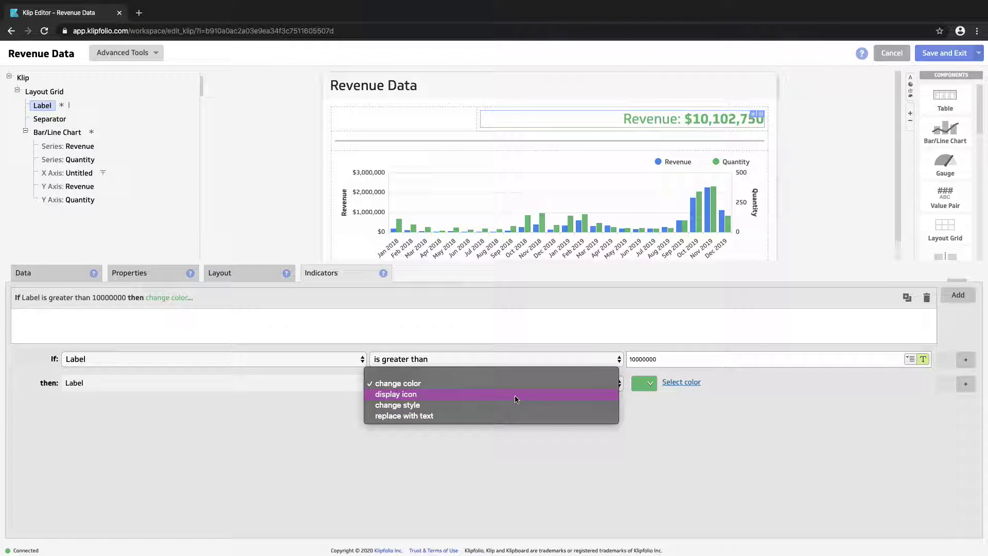
{"action": "left_click", "coordinate": [515, 394]}
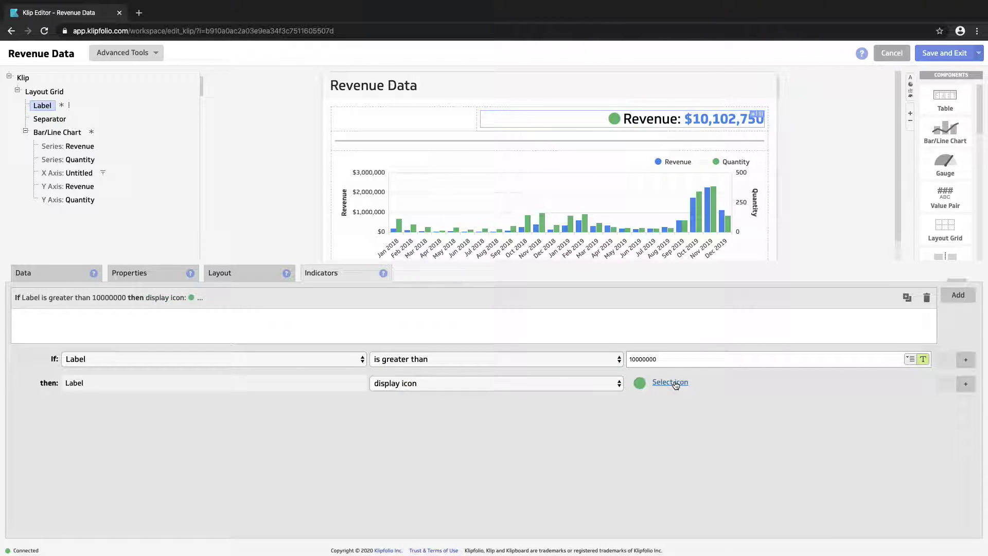
{"action": "left_click", "coordinate": [675, 382]}
{"action": "left_click", "coordinate": [852, 342]}
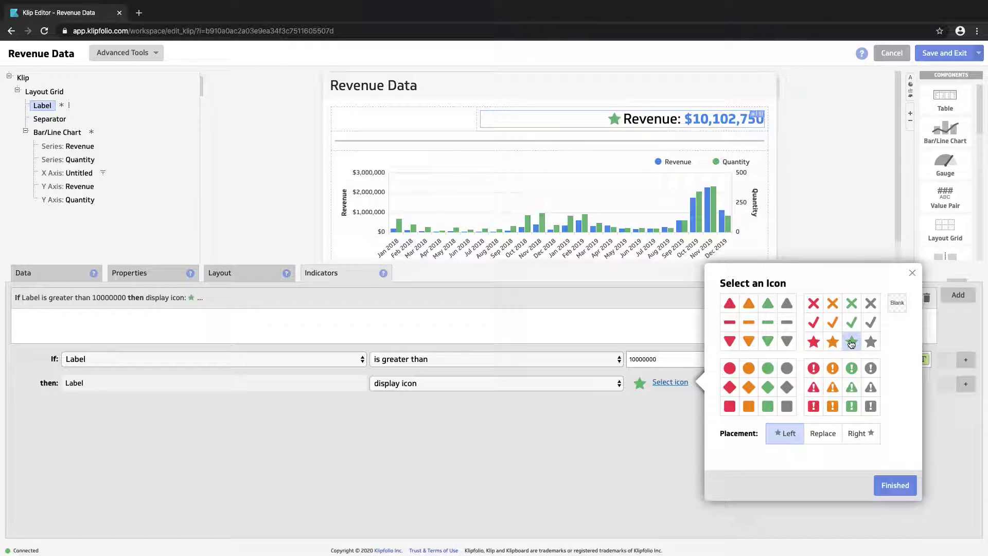
{"action": "left_click", "coordinate": [861, 433]}
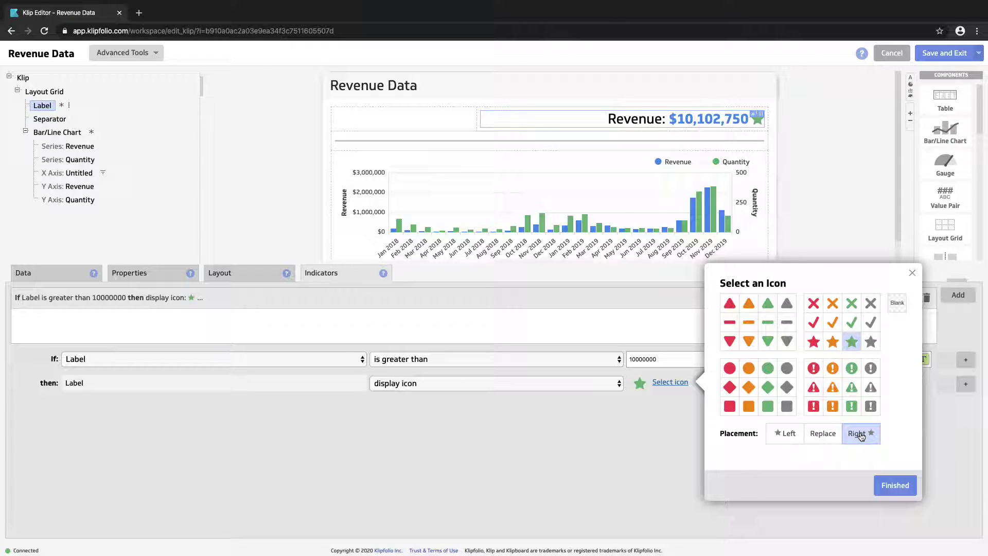
{"action": "left_click", "coordinate": [896, 480]}
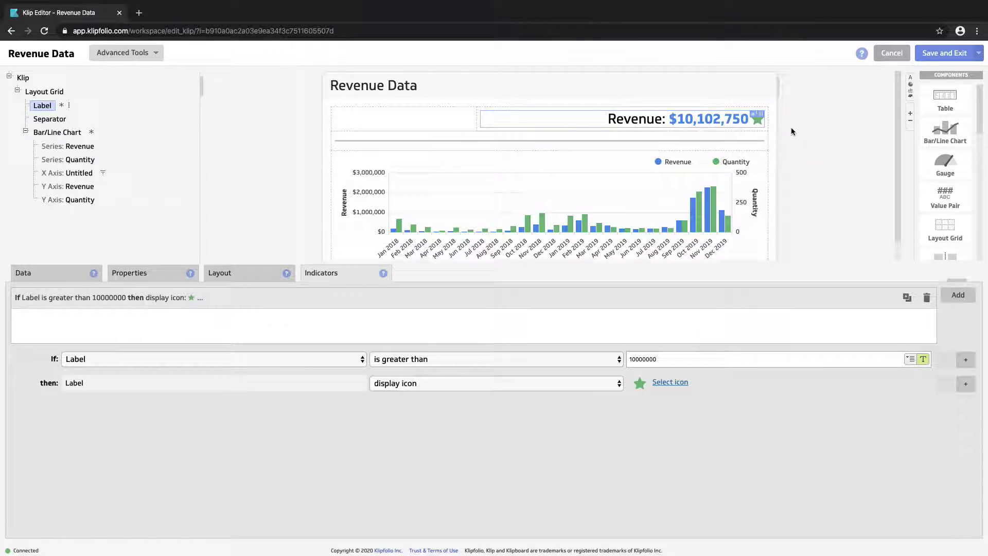
Add a second indicator rule with the condition 'is less than' 5000000
{"action": "left_click", "coordinate": [958, 299]}
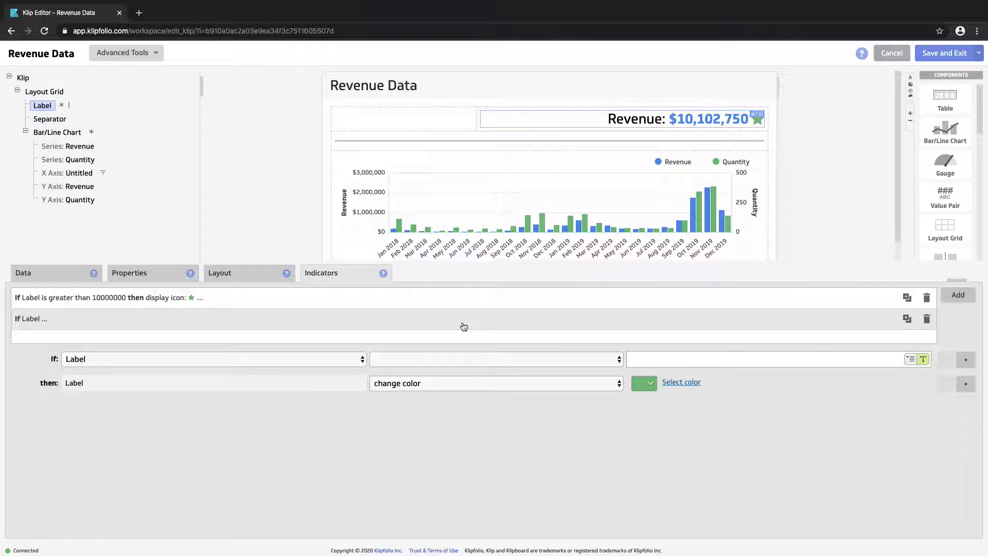
{"action": "left_click", "coordinate": [423, 360]}
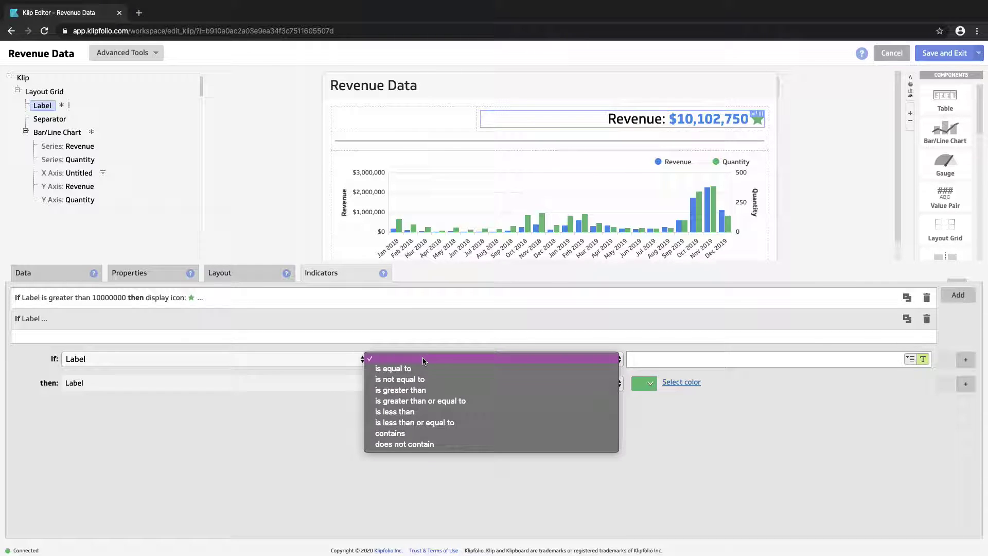
{"action": "left_click", "coordinate": [415, 411]}
{"action": "left_click", "coordinate": [632, 360]}
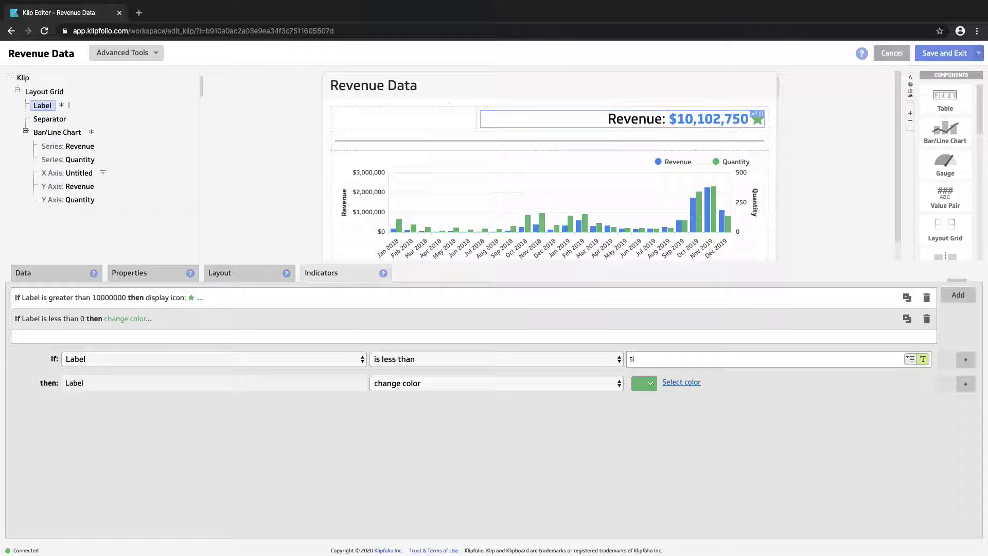
{"action": "type", "text": "5000000"}
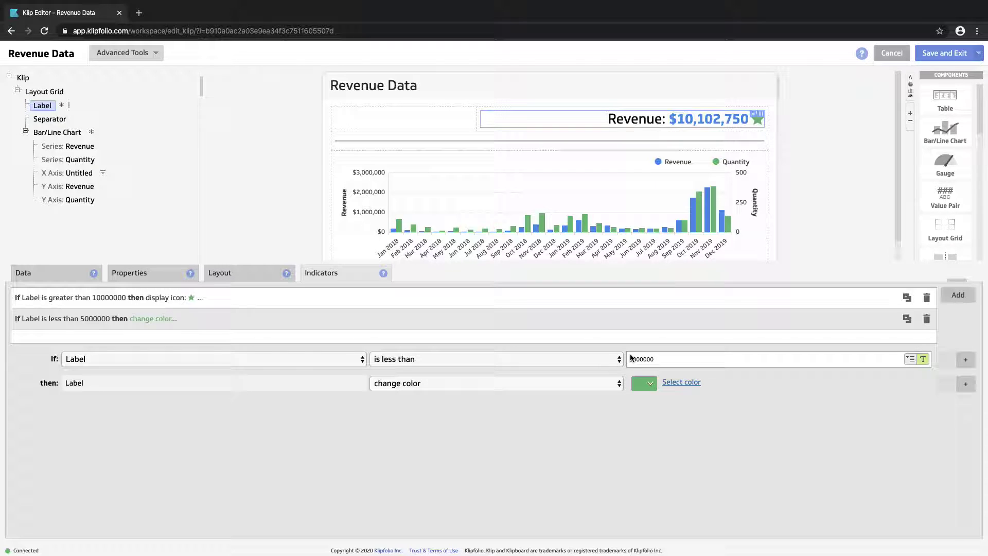
Keep 'change color' as the rule's action and choose red for the label
{"action": "left_click", "coordinate": [583, 383]}
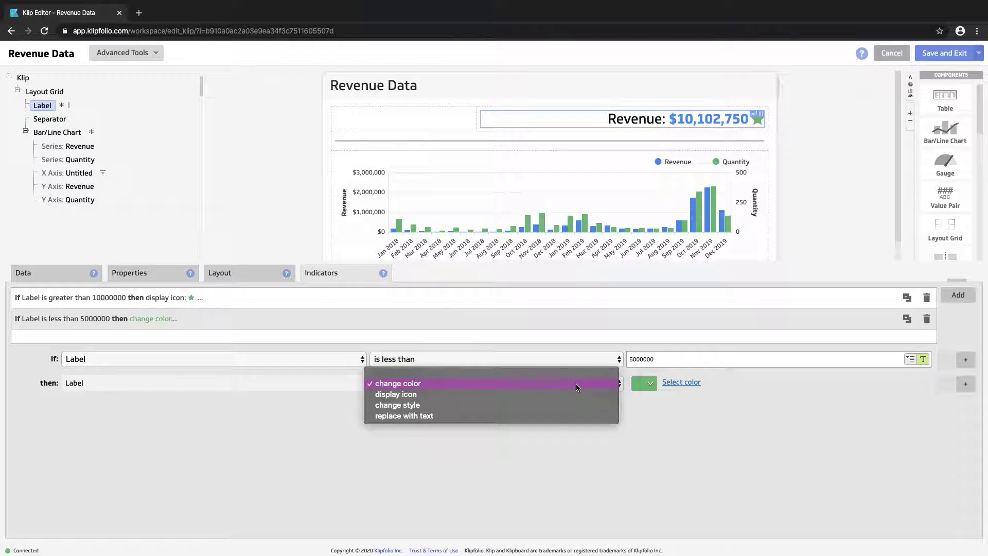
{"action": "left_click", "coordinate": [577, 387]}
{"action": "left_click", "coordinate": [671, 382]}
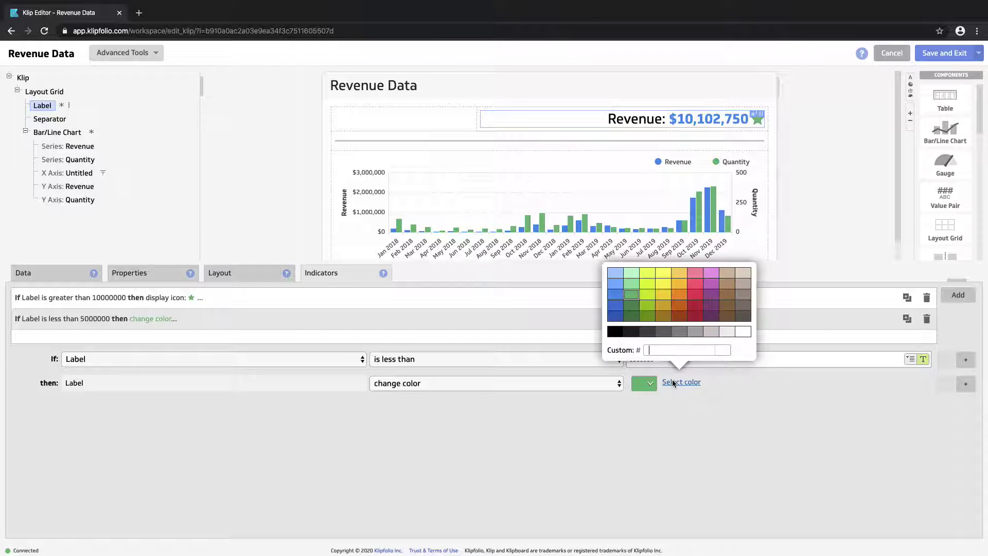
{"action": "left_click", "coordinate": [695, 301]}
{"action": "left_click", "coordinate": [721, 451]}
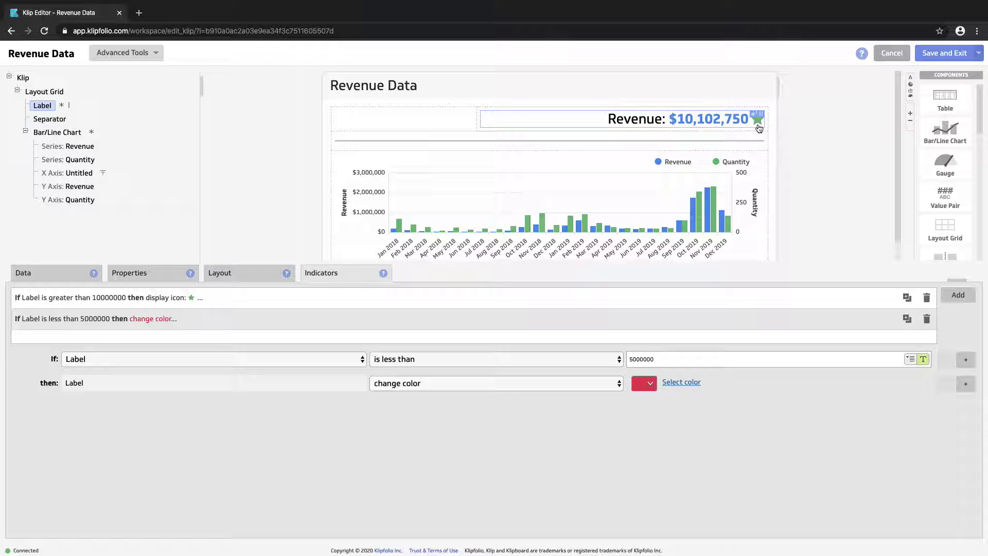
Add a fourth row to the layout grid and stretch its first cell across the row
{"action": "left_click", "coordinate": [44, 91]}
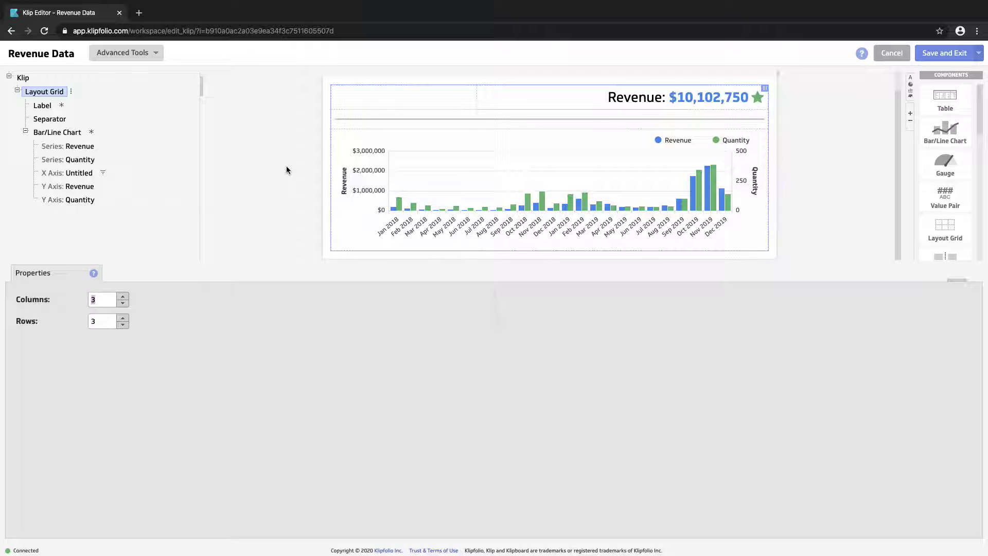
{"action": "left_click", "coordinate": [392, 102]}
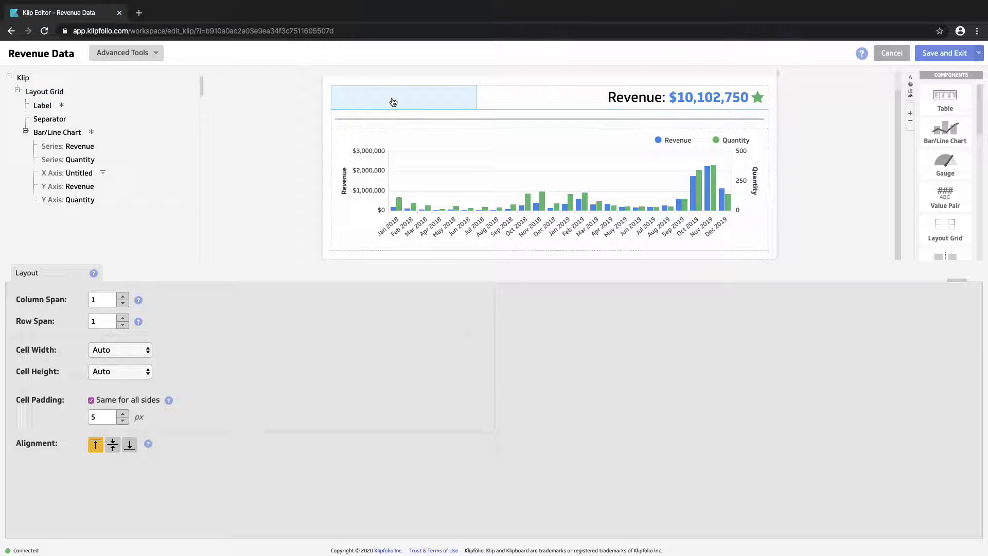
{"action": "left_click", "coordinate": [538, 101]}
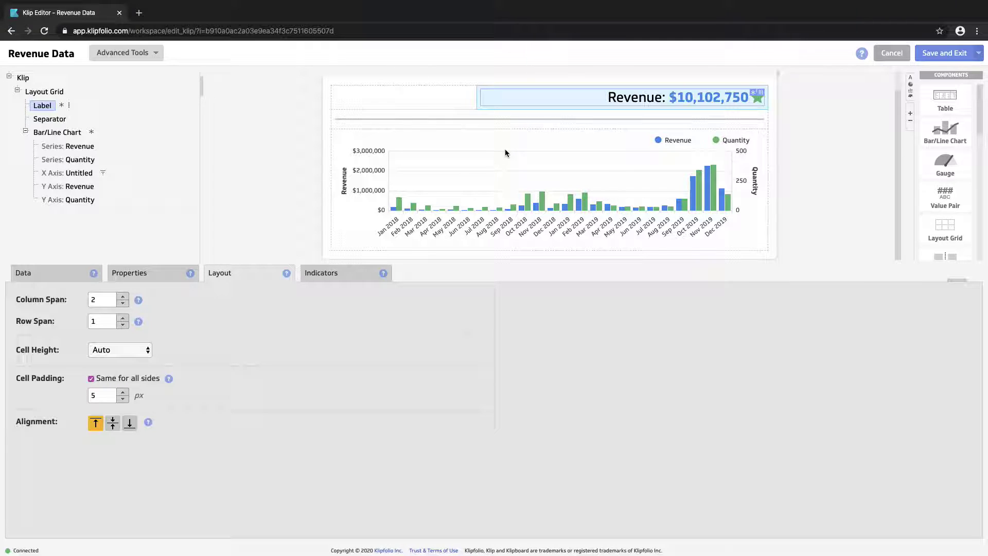
{"action": "left_click", "coordinate": [52, 93]}
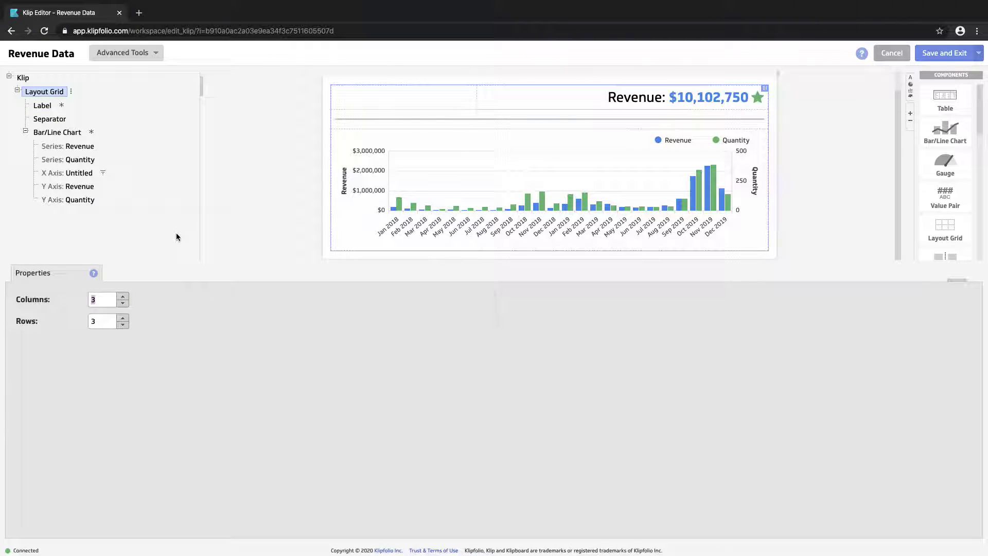
{"action": "left_click", "coordinate": [127, 319]}
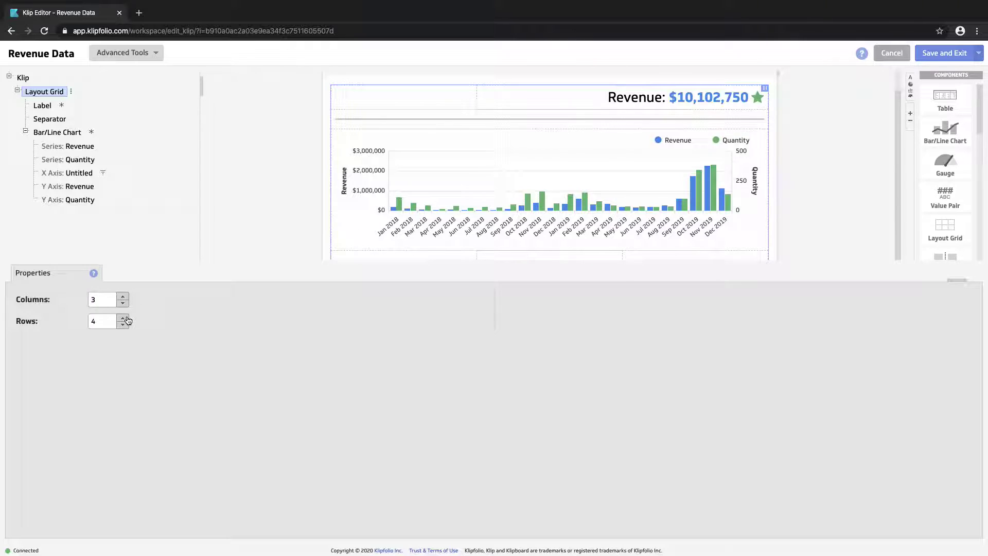
{"action": "scroll", "coordinate": [306, 140], "scroll_direction": "down", "scroll_amount": 1}
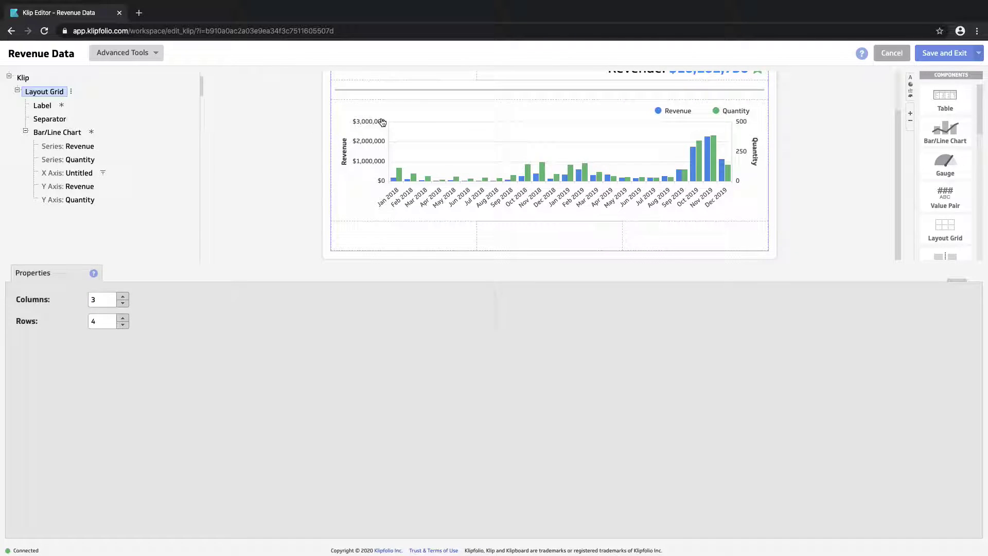
{"action": "left_click", "coordinate": [426, 236]}
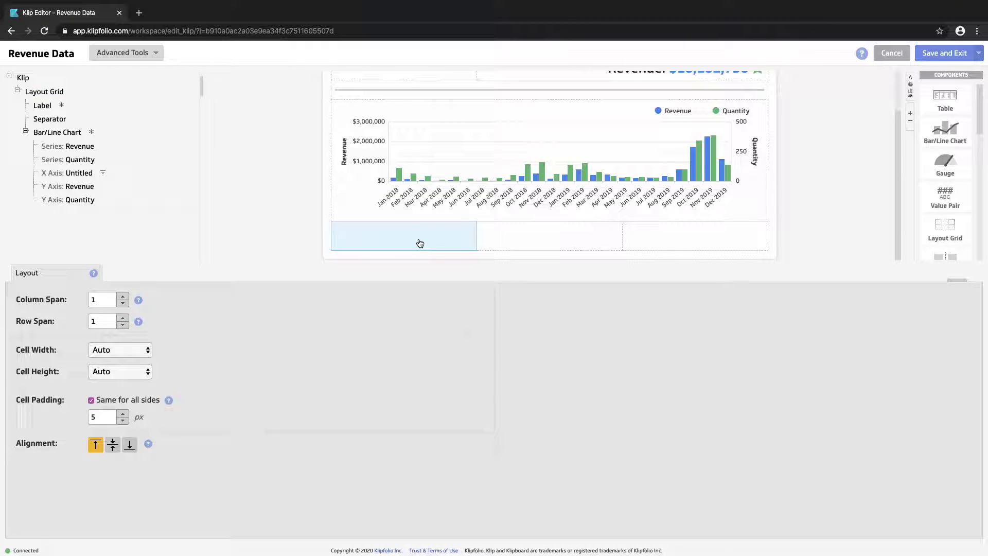
{"action": "left_click", "coordinate": [123, 297]}
{"action": "left_click", "coordinate": [124, 297]}
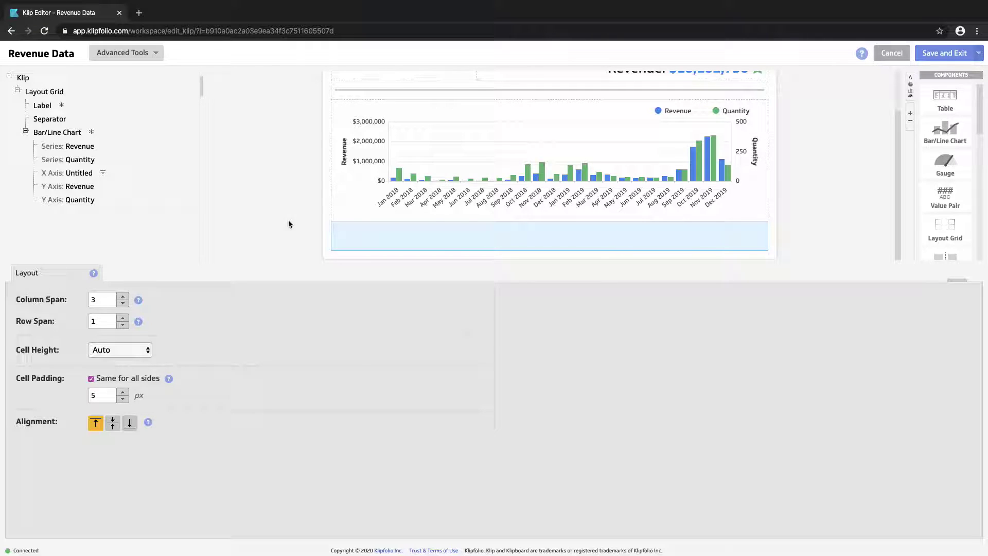
Place a separator in the new bottom cell and give it the third, heavier line weight
{"action": "scroll", "coordinate": [950, 212], "scroll_direction": "down", "scroll_amount": 2}
{"action": "scroll", "coordinate": [949, 213], "scroll_direction": "down", "scroll_amount": 1}
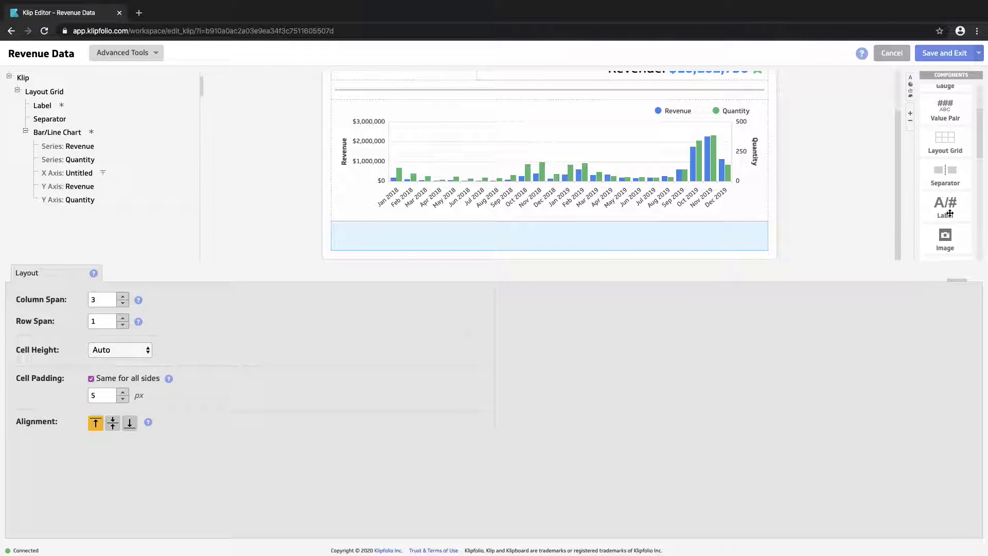
{"action": "left_click_drag", "start_coordinate": [949, 175], "coordinate": [741, 243]}
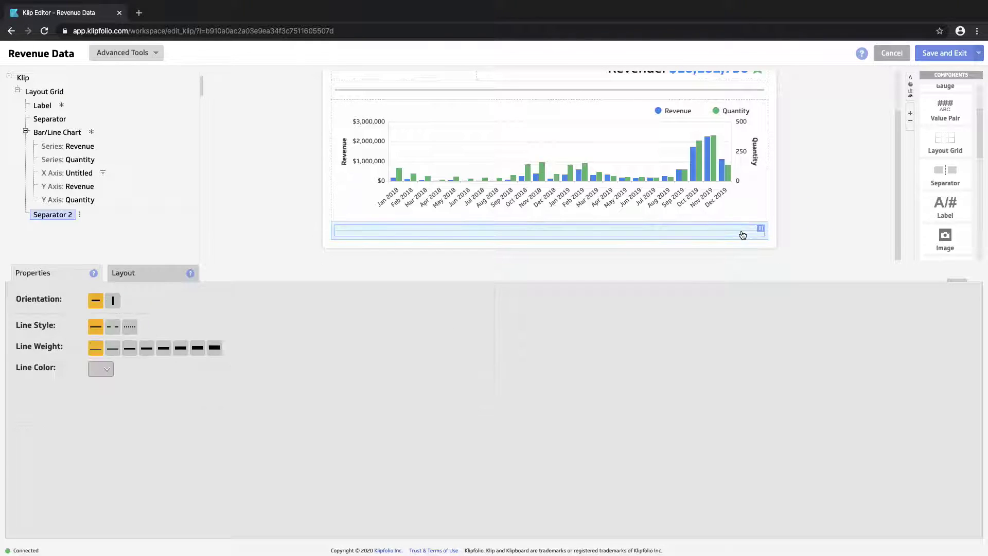
{"action": "left_click", "coordinate": [131, 349]}
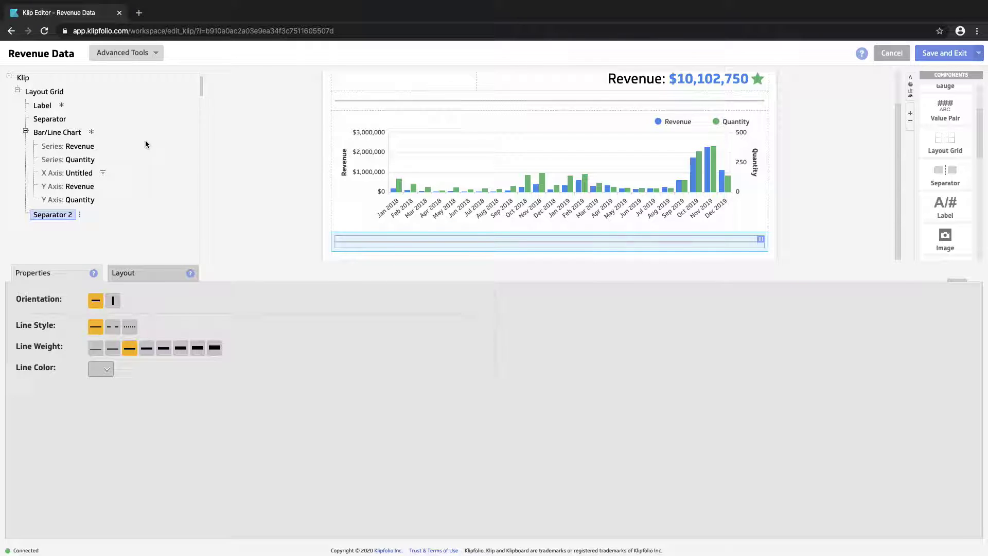
{"action": "left_click", "coordinate": [41, 105]}
Raise the layout grid to 5 rows and span the new cell across 3 columns
{"action": "left_click", "coordinate": [45, 92]}
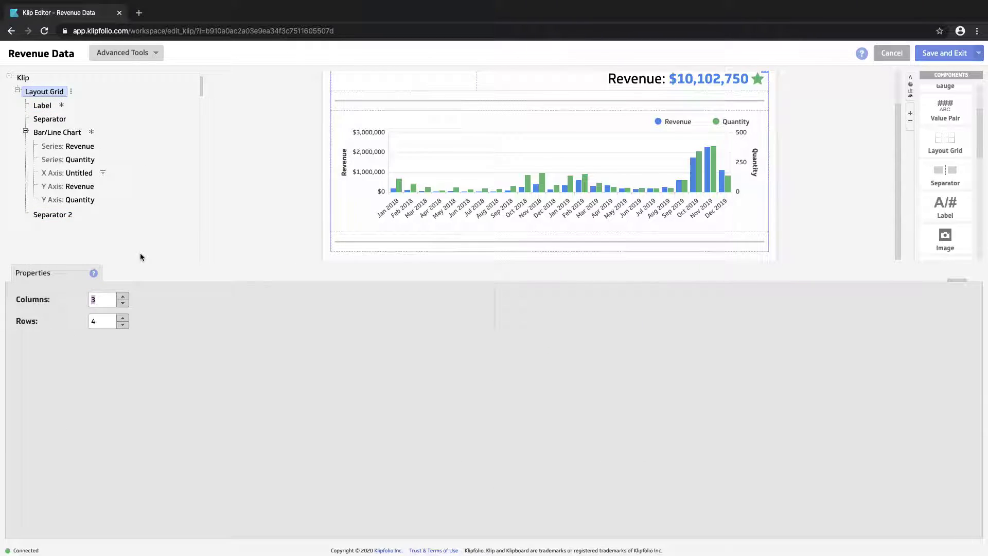
{"action": "left_click", "coordinate": [123, 317]}
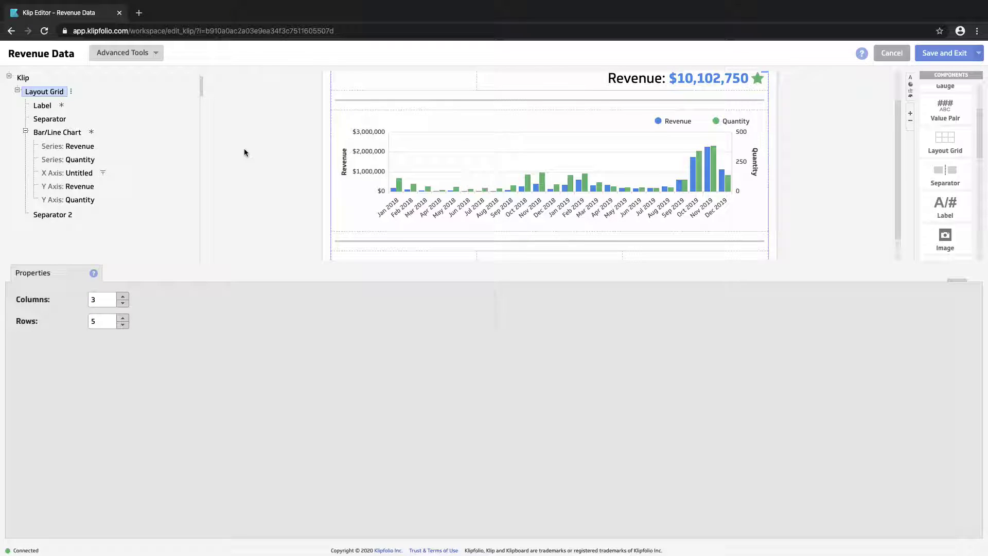
{"action": "scroll", "coordinate": [244, 148], "scroll_direction": "down", "scroll_amount": 1}
{"action": "left_click", "coordinate": [405, 238]}
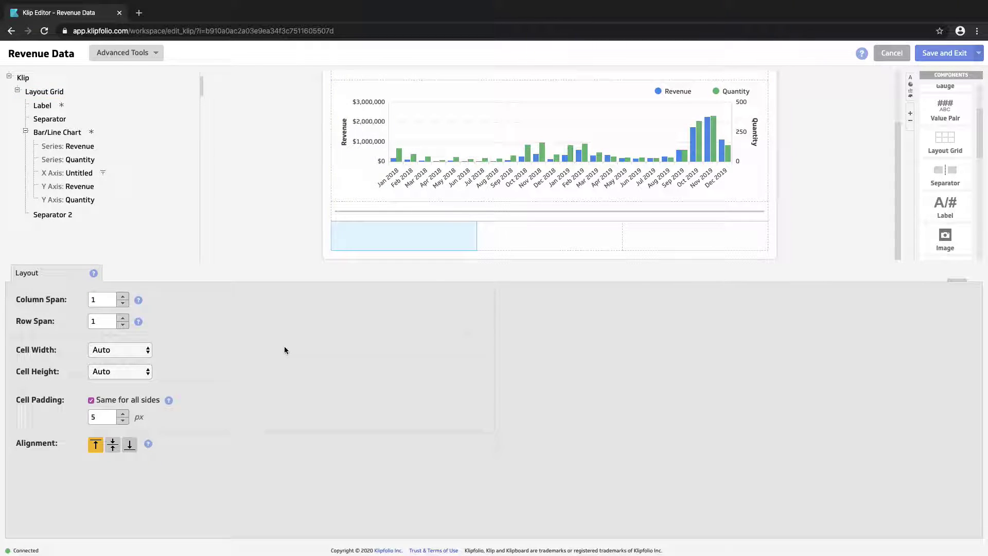
{"action": "left_click", "coordinate": [123, 297]}
{"action": "left_click", "coordinate": [122, 297]}
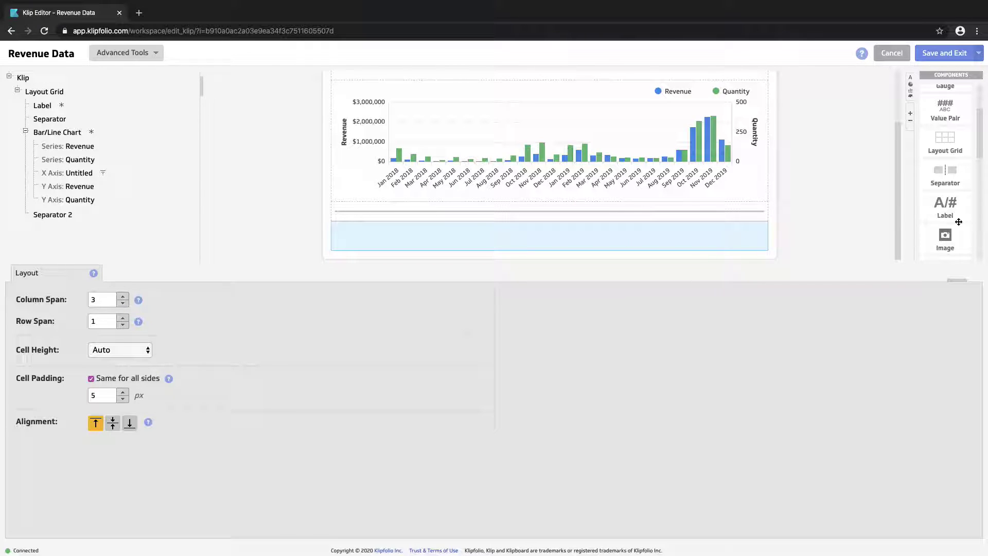
{"action": "scroll", "coordinate": [958, 222], "scroll_direction": "up", "scroll_amount": 3}
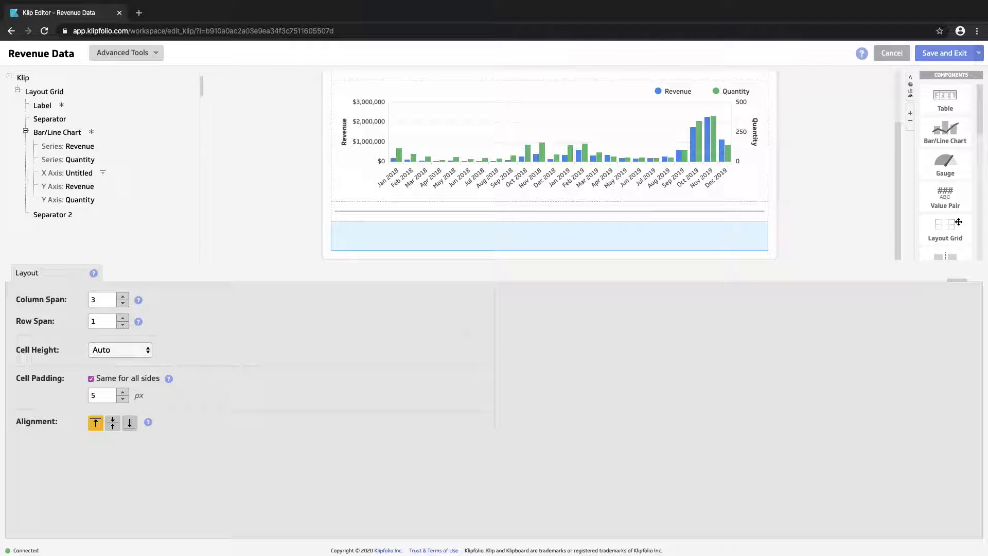
Drop a Table component into the new full-width row
{"action": "left_click_drag", "start_coordinate": [951, 95], "coordinate": [746, 236]}
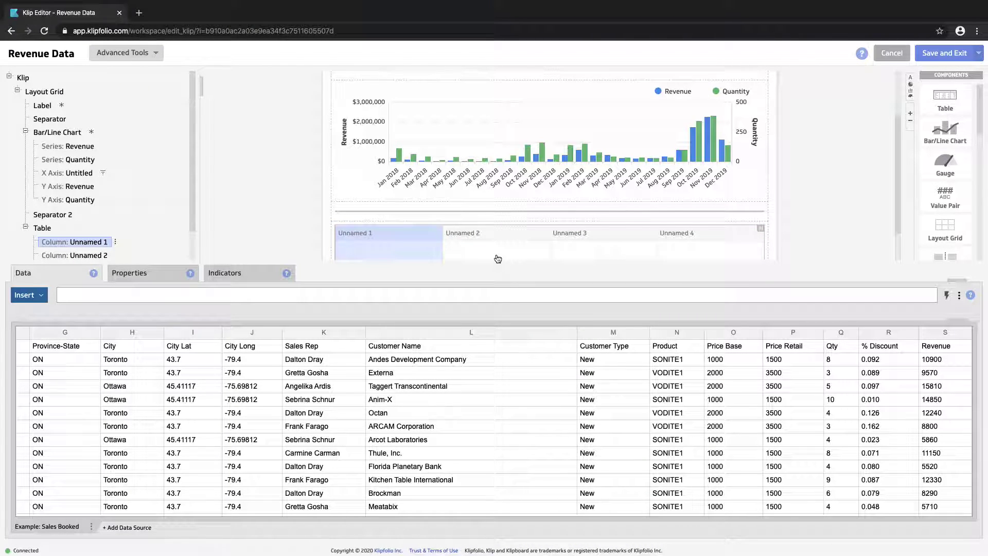
{"action": "scroll", "coordinate": [497, 259], "scroll_direction": "down", "scroll_amount": 1}
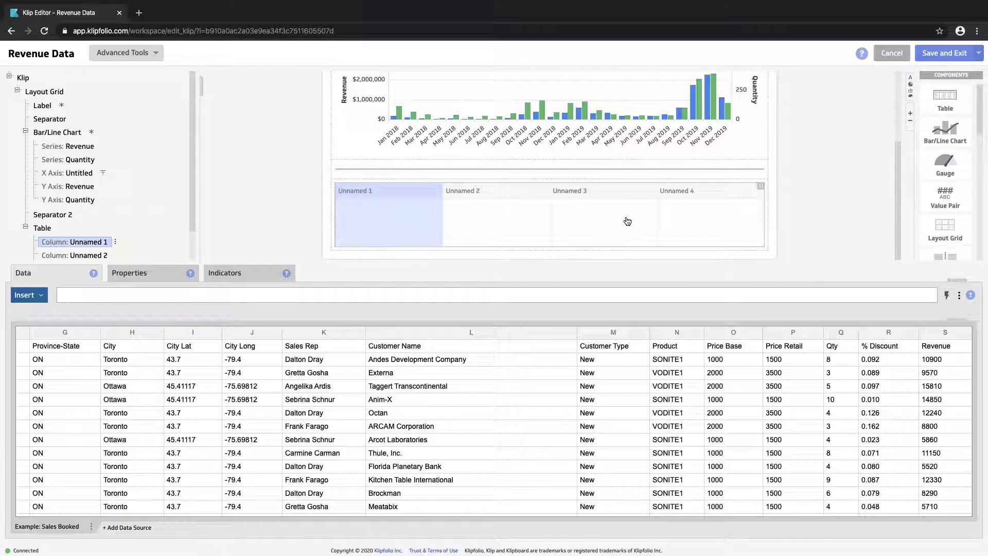
{"action": "left_click", "coordinate": [692, 214]}
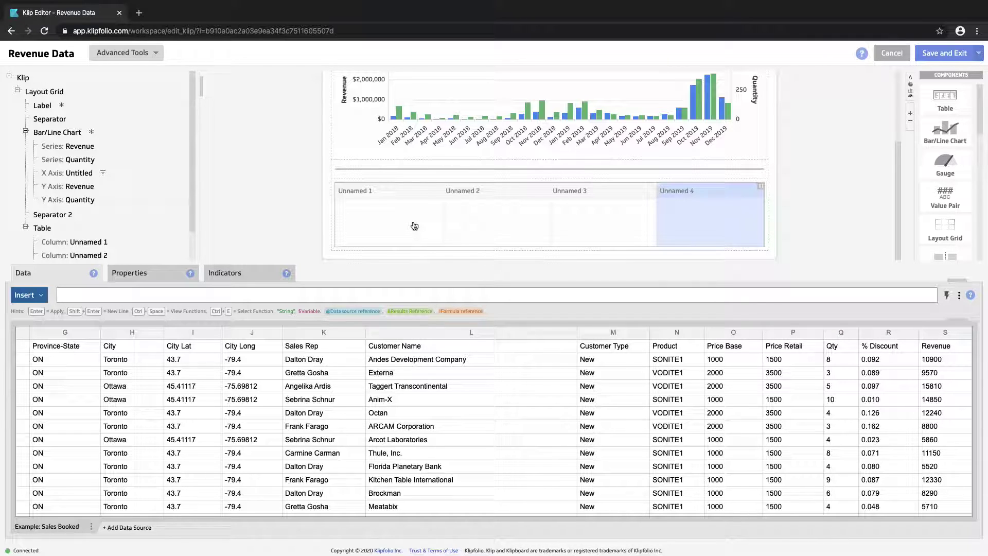
{"action": "scroll", "coordinate": [307, 407], "scroll_direction": "left", "scroll_amount": 5}
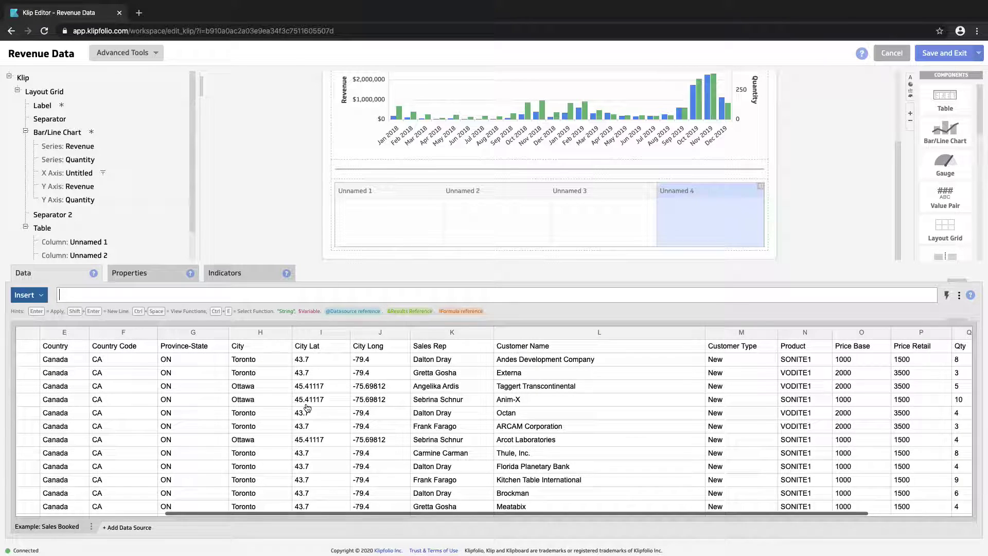
{"action": "scroll", "coordinate": [307, 408], "scroll_direction": "left", "scroll_amount": 2}
Fill the table's first three columns with Date, Sales Rep and Revenue data (columns A, K, S)
{"action": "left_click", "coordinate": [376, 212]}
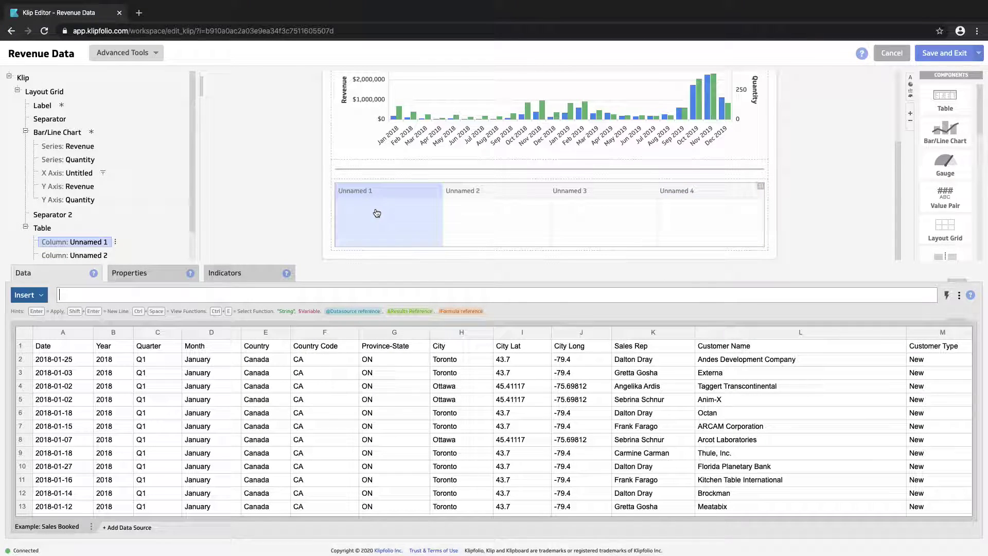
{"action": "left_click", "coordinate": [63, 332]}
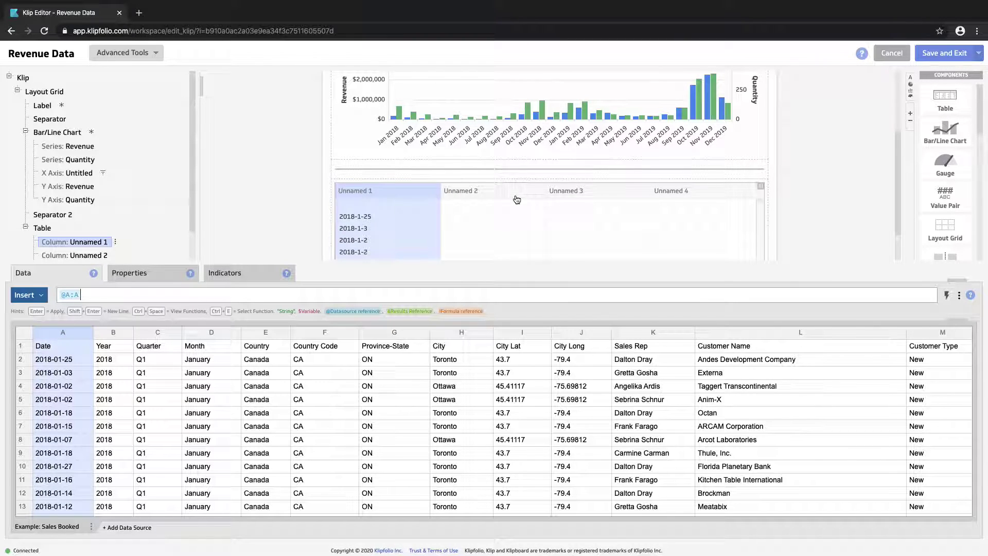
{"action": "left_click", "coordinate": [497, 221]}
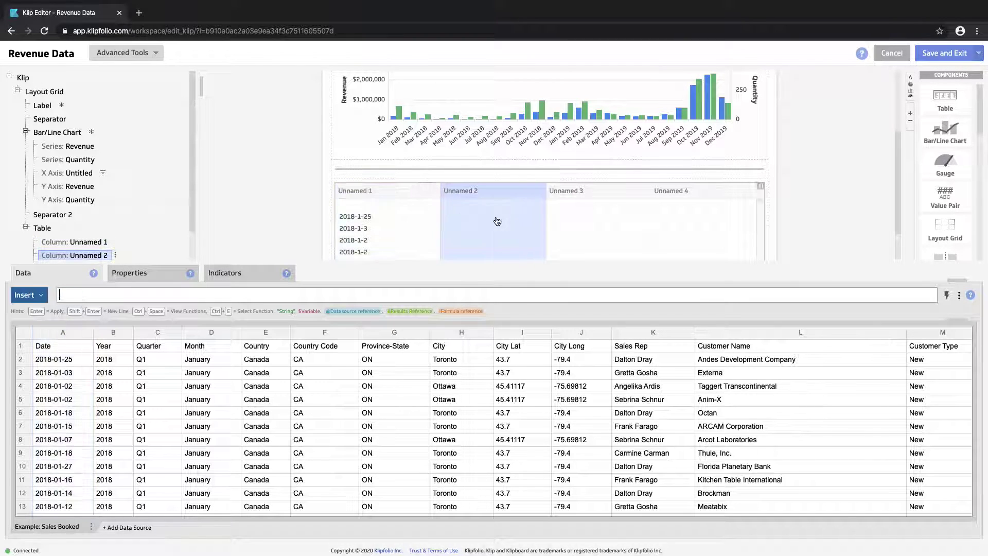
{"action": "left_click", "coordinate": [642, 335]}
{"action": "left_click", "coordinate": [589, 219]}
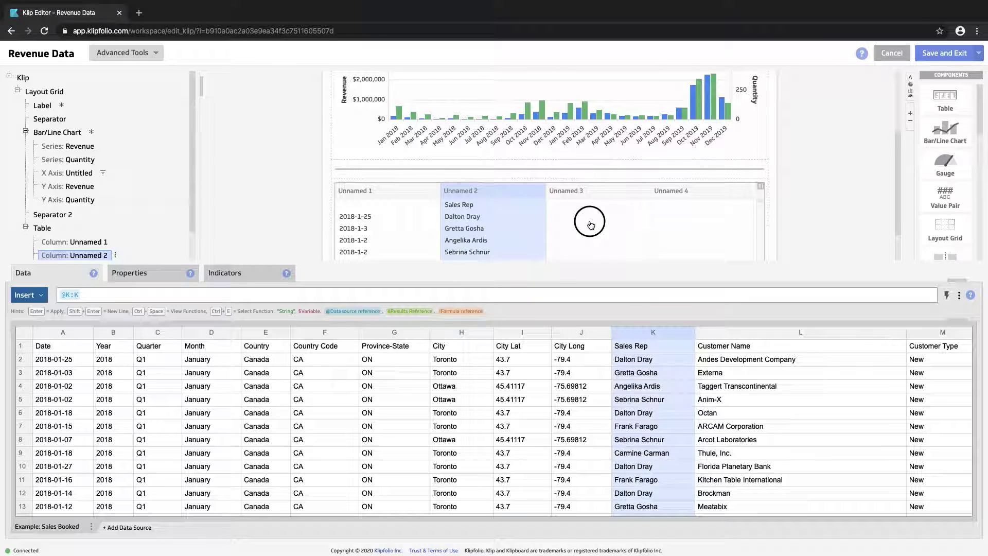
{"action": "scroll", "coordinate": [712, 373], "scroll_direction": "right", "scroll_amount": 10}
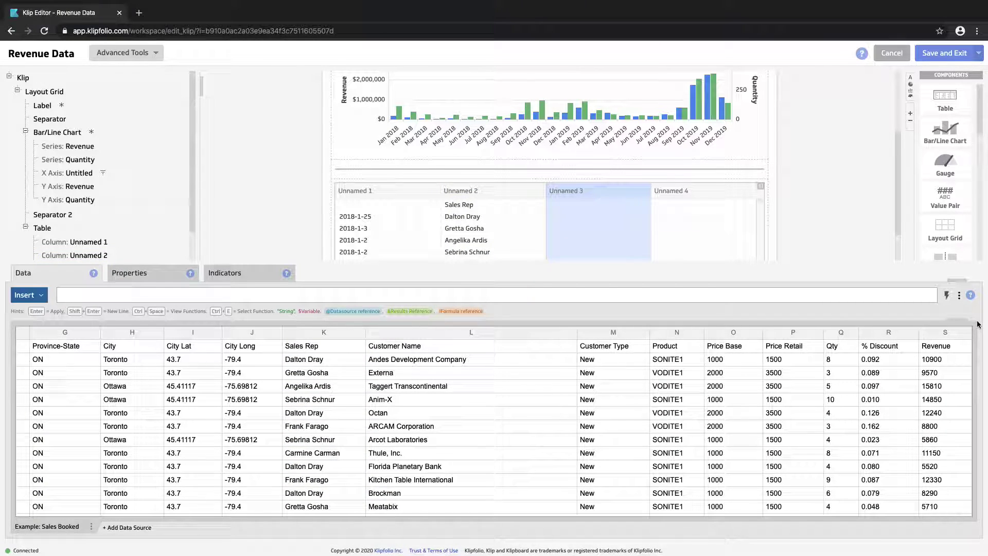
{"action": "left_click", "coordinate": [956, 333]}
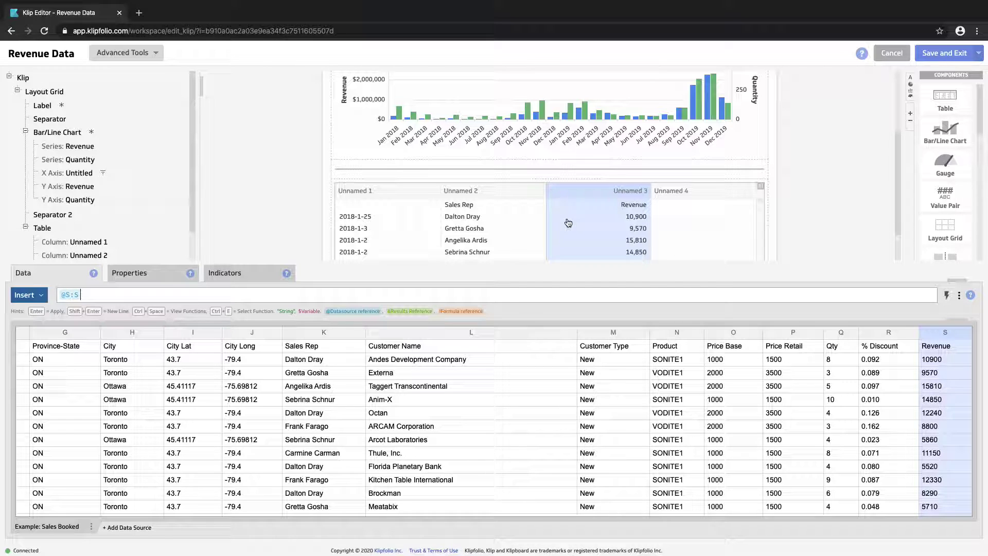
Turn off automatic format for Unnamed 3, format it as Currency, and set Results Row to Sum
{"action": "left_click", "coordinate": [144, 273]}
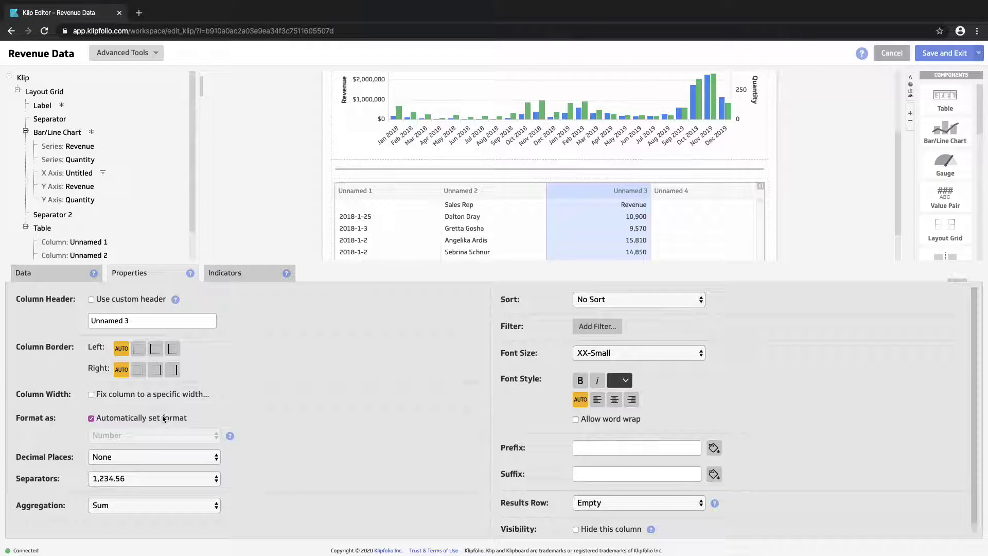
{"action": "left_click", "coordinate": [91, 418]}
{"action": "left_click", "coordinate": [153, 435]}
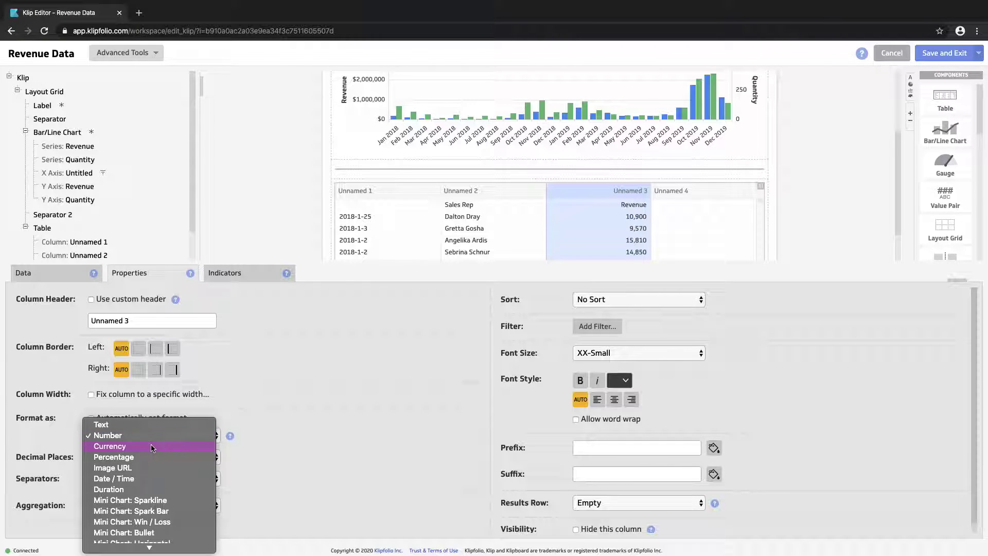
{"action": "left_click", "coordinate": [150, 445]}
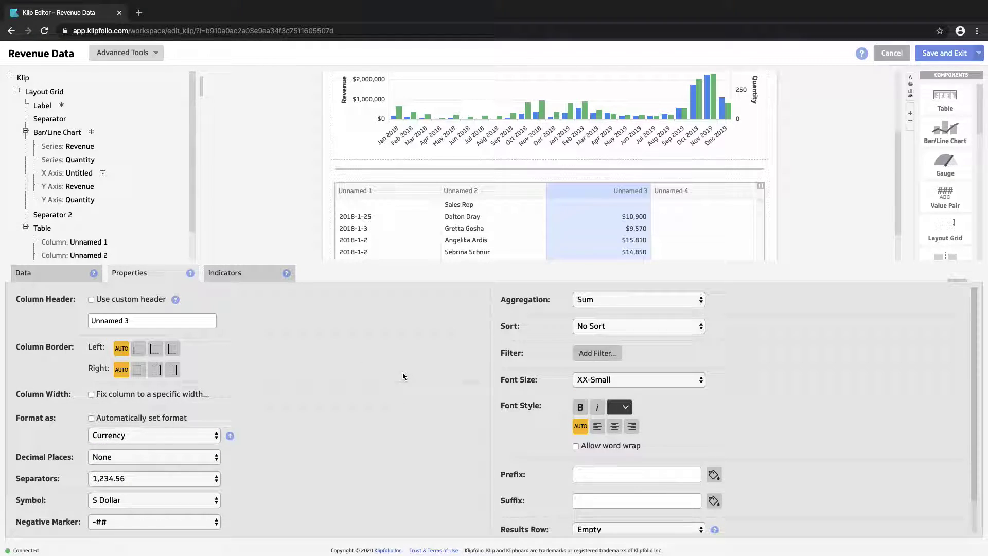
{"action": "scroll", "coordinate": [403, 372], "scroll_direction": "down", "scroll_amount": 2}
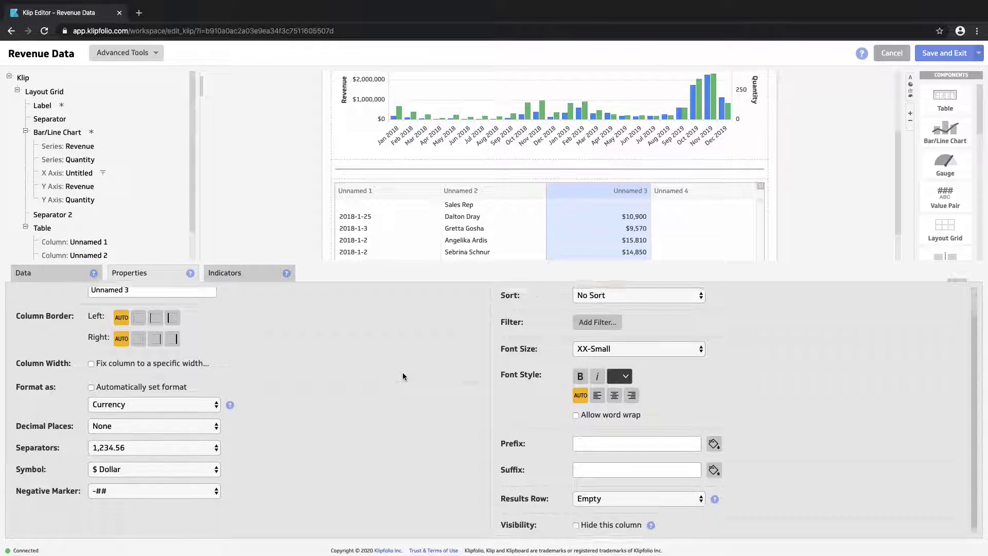
{"action": "left_click", "coordinate": [602, 489]}
{"action": "left_click", "coordinate": [611, 503]}
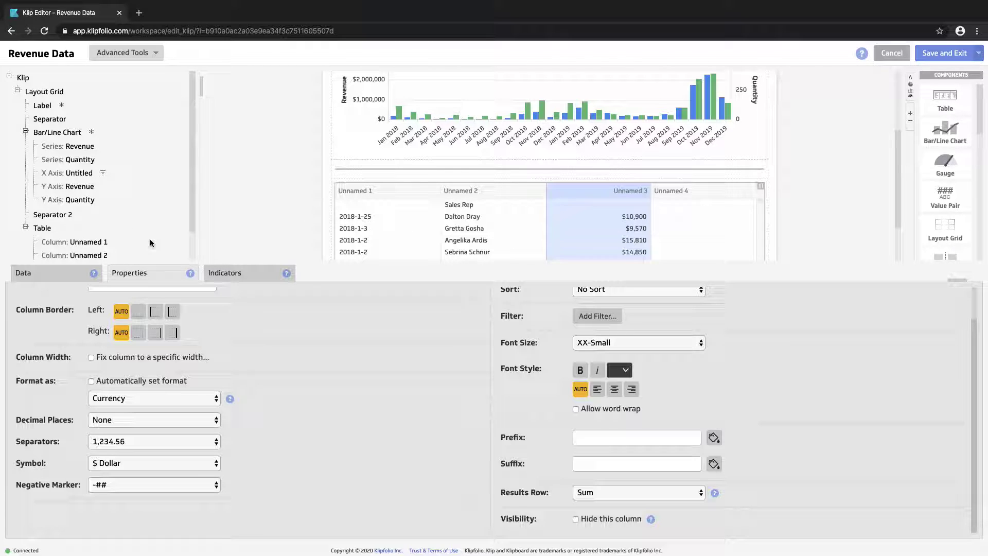
Select the Unnamed 1 date column and scroll its source data down to the 2019 rows
{"action": "left_click", "coordinate": [382, 221]}
{"action": "scroll", "coordinate": [397, 245], "scroll_direction": "down", "scroll_amount": 3}
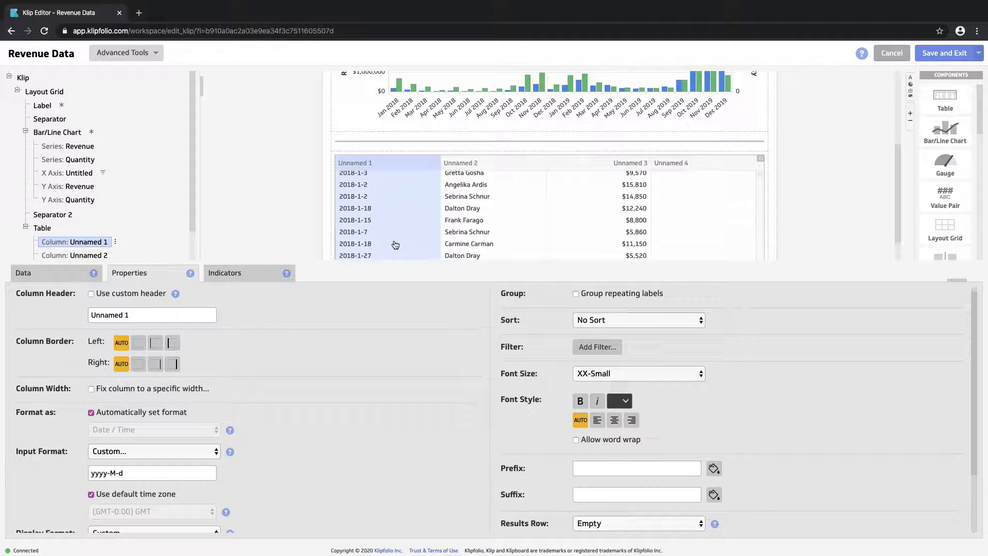
{"action": "left_click", "coordinate": [37, 275]}
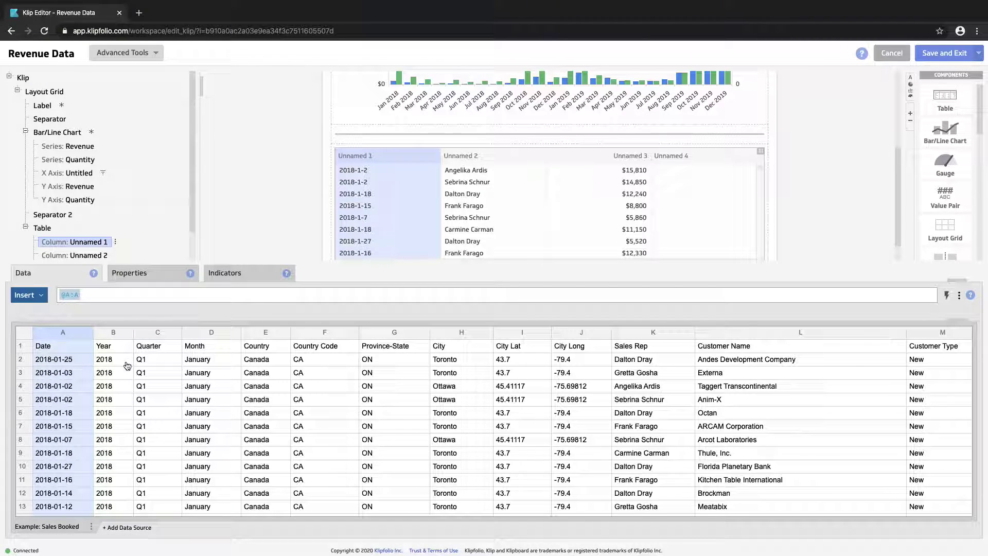
{"action": "scroll", "coordinate": [127, 365], "scroll_direction": "down", "scroll_amount": 5}
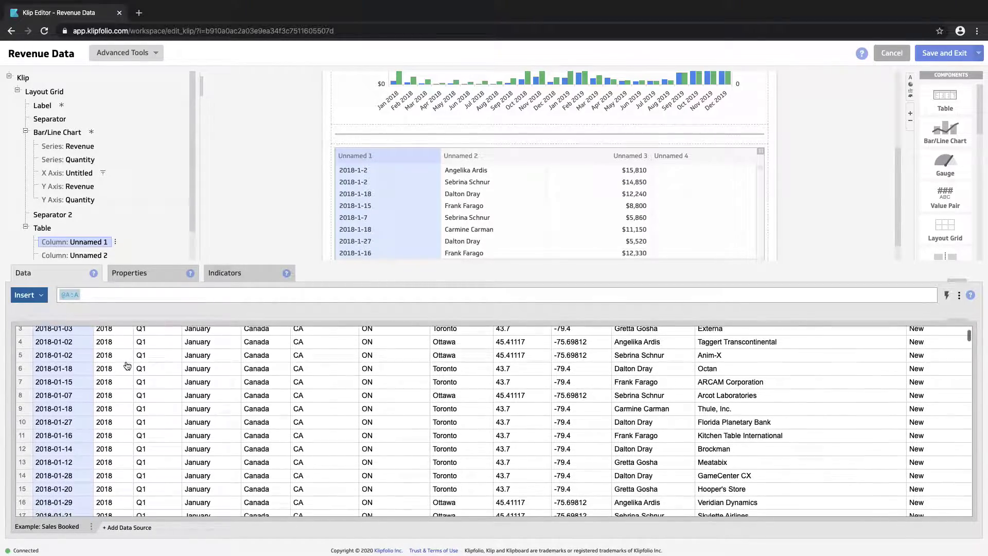
{"action": "scroll", "coordinate": [127, 365], "scroll_direction": "down", "scroll_amount": 15}
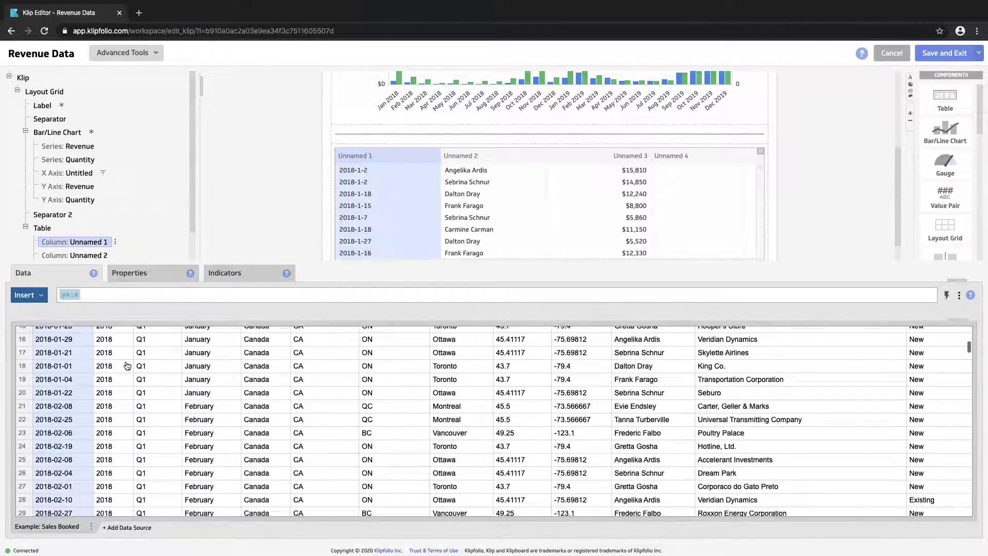
{"action": "scroll", "coordinate": [127, 365], "scroll_direction": "down", "scroll_amount": 20}
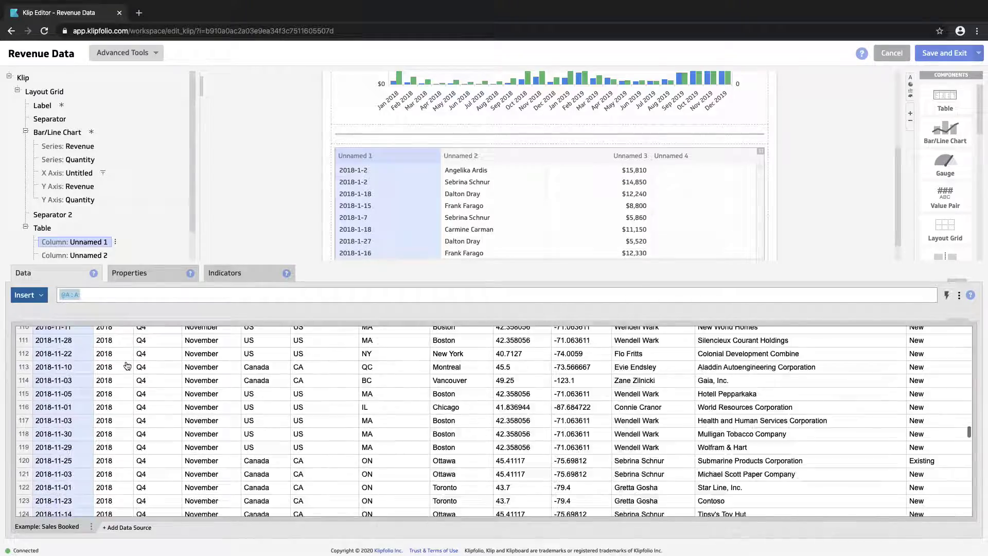
{"action": "scroll", "coordinate": [127, 365], "scroll_direction": "down", "scroll_amount": 3}
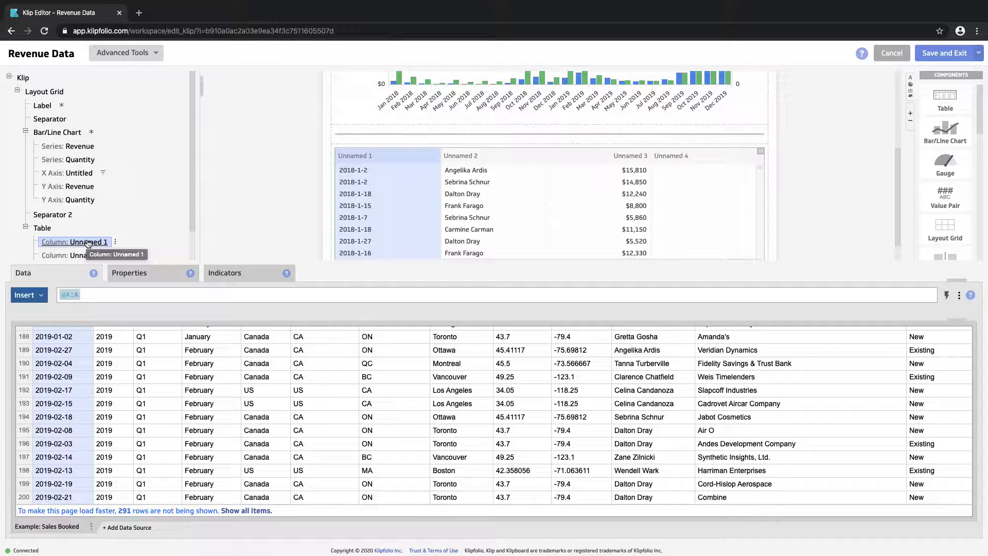
Set the date column's Display Format to 'Aug 2016' (MMM yyyy)
{"action": "left_click", "coordinate": [140, 276]}
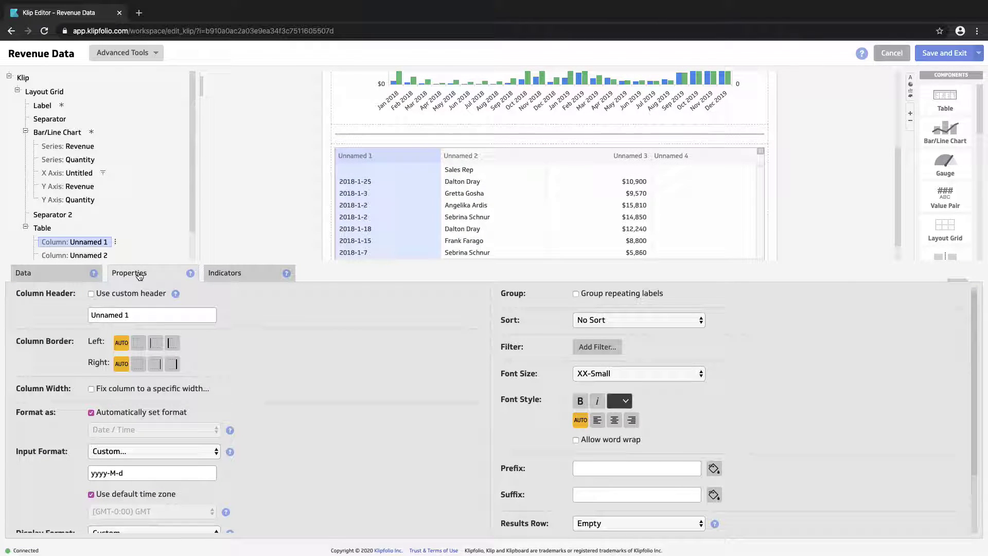
{"action": "scroll", "coordinate": [267, 408], "scroll_direction": "down", "scroll_amount": 3}
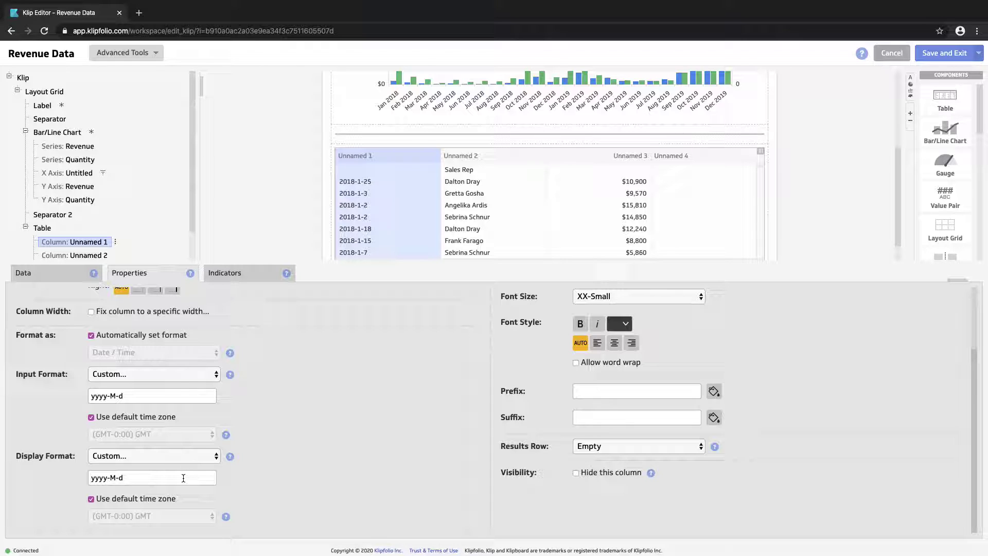
{"action": "left_click", "coordinate": [167, 456]}
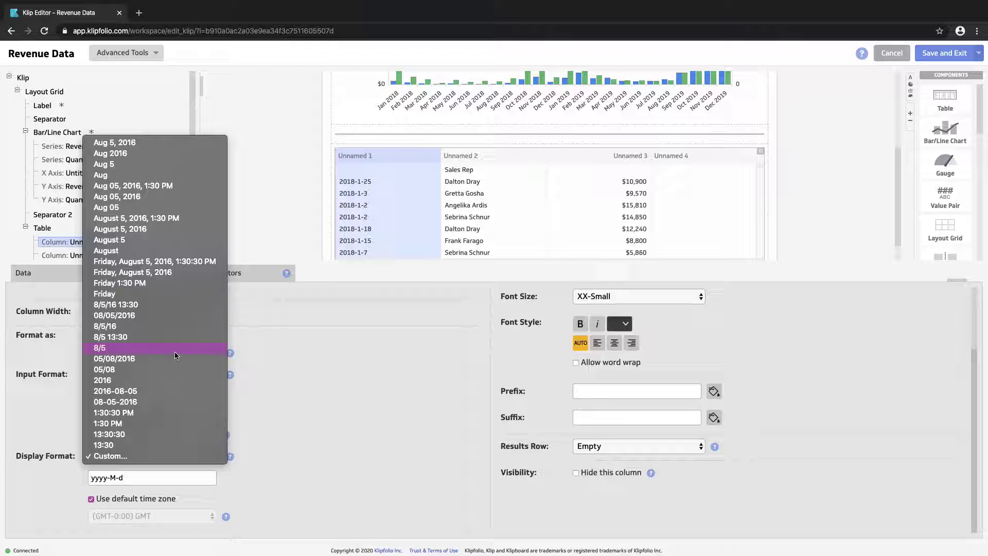
{"action": "left_click", "coordinate": [132, 153]}
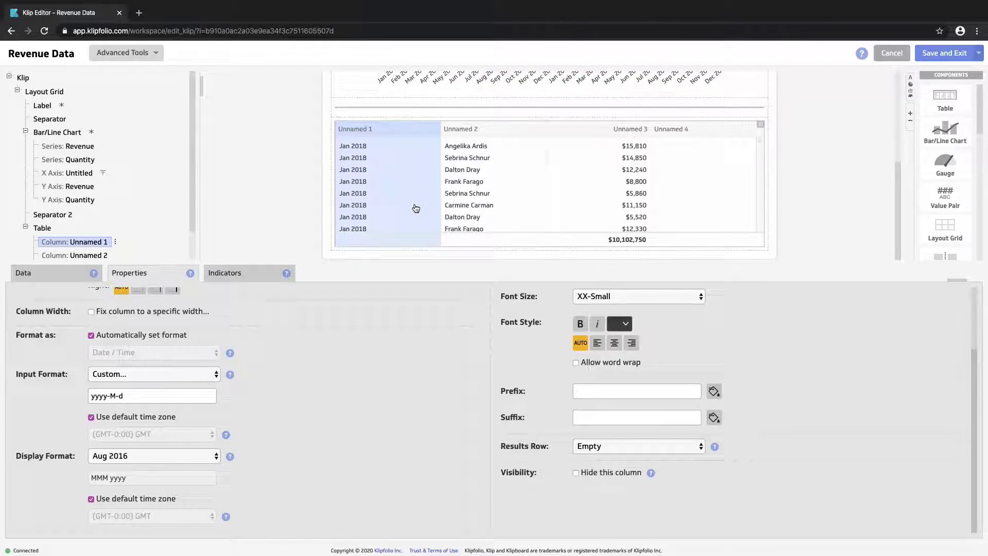
{"action": "left_click", "coordinate": [160, 454]}
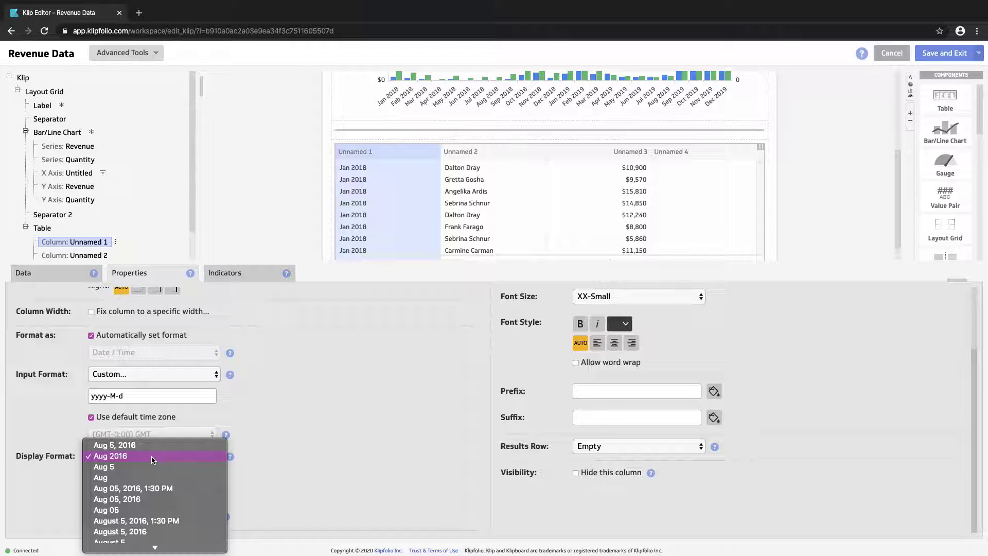
{"action": "scroll", "coordinate": [152, 471], "scroll_direction": "down", "scroll_amount": 3}
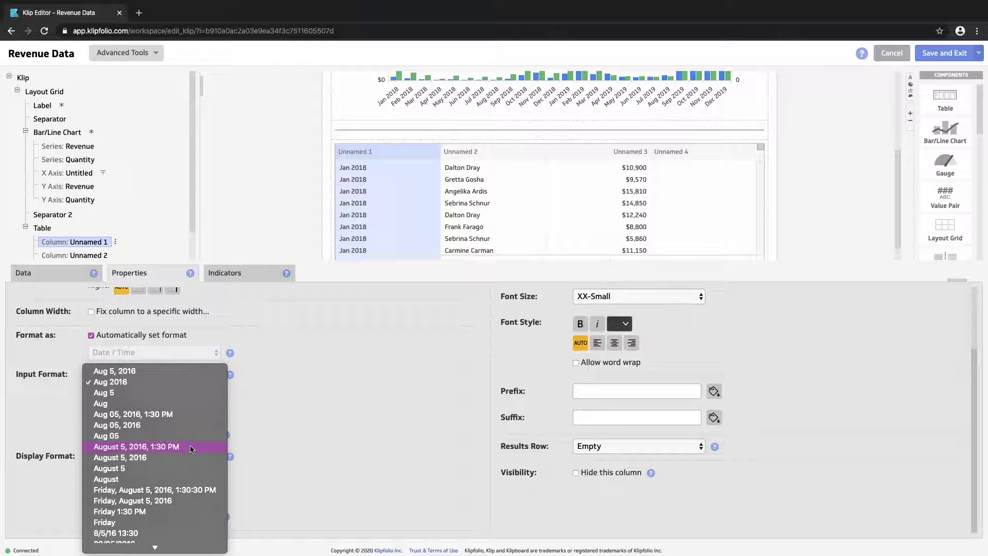
{"action": "left_click", "coordinate": [355, 346]}
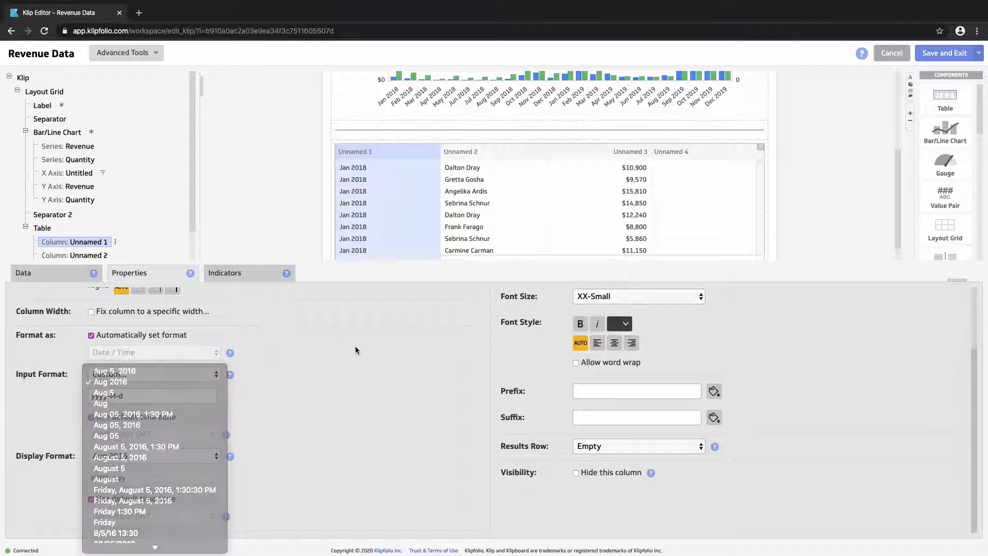
Use the table's first values as column headers and delete the empty Unnamed 4 column
{"action": "left_click", "coordinate": [43, 228]}
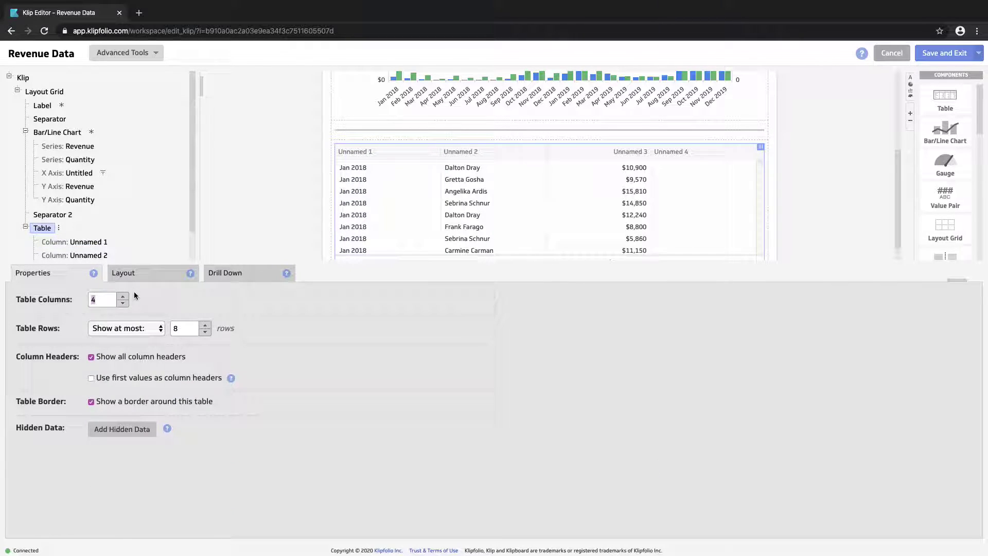
{"action": "left_click", "coordinate": [91, 378]}
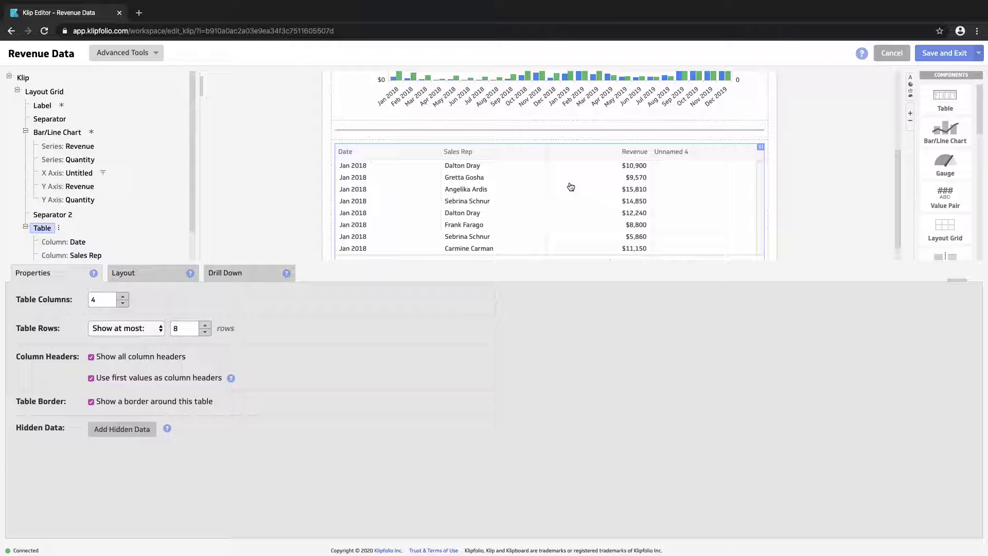
{"action": "right_click", "coordinate": [705, 181]}
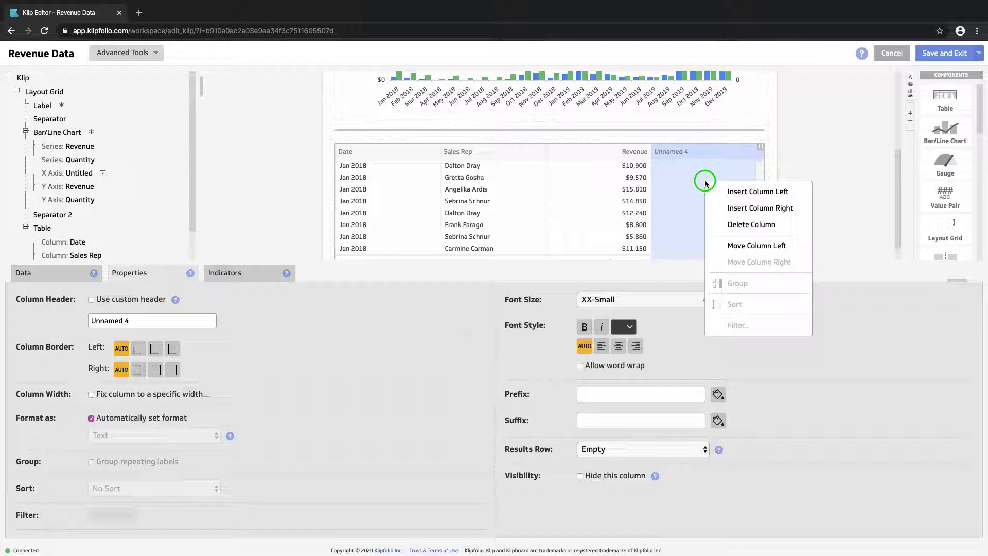
{"action": "left_click", "coordinate": [747, 225]}
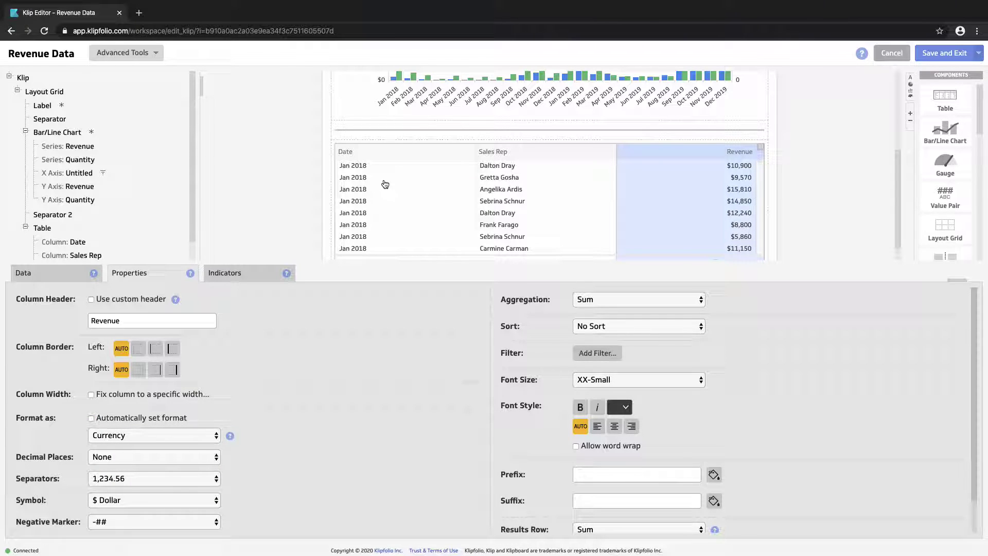
{"action": "left_click", "coordinate": [43, 229]}
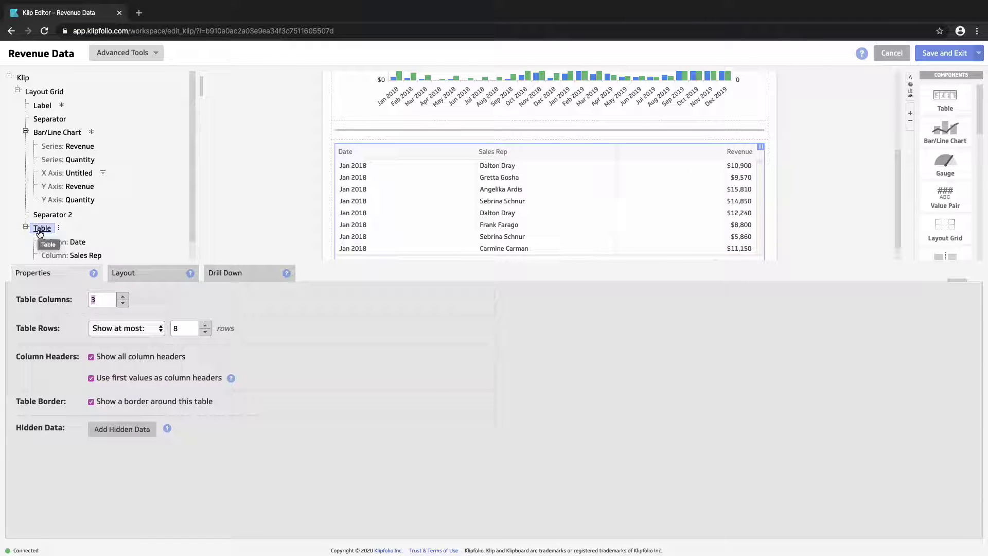
Enable drill down with the first level grouped by Date and Sales Rep set to Count
{"action": "left_click", "coordinate": [252, 275]}
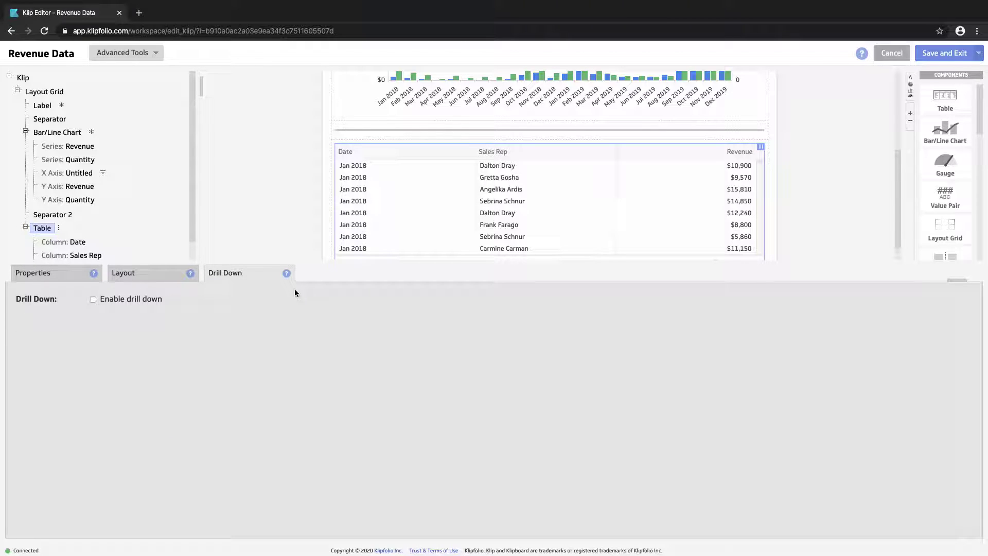
{"action": "left_click", "coordinate": [93, 300]}
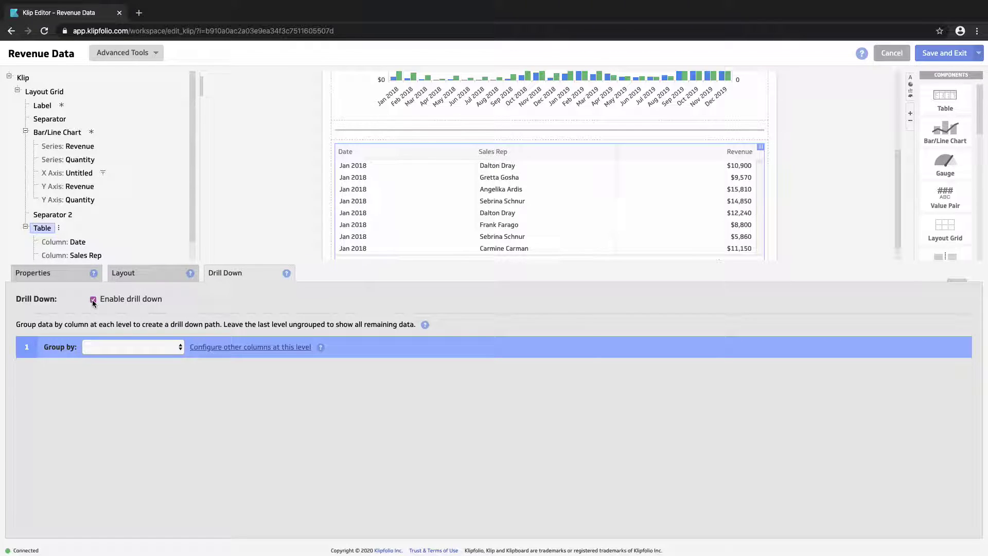
{"action": "left_click", "coordinate": [106, 343]}
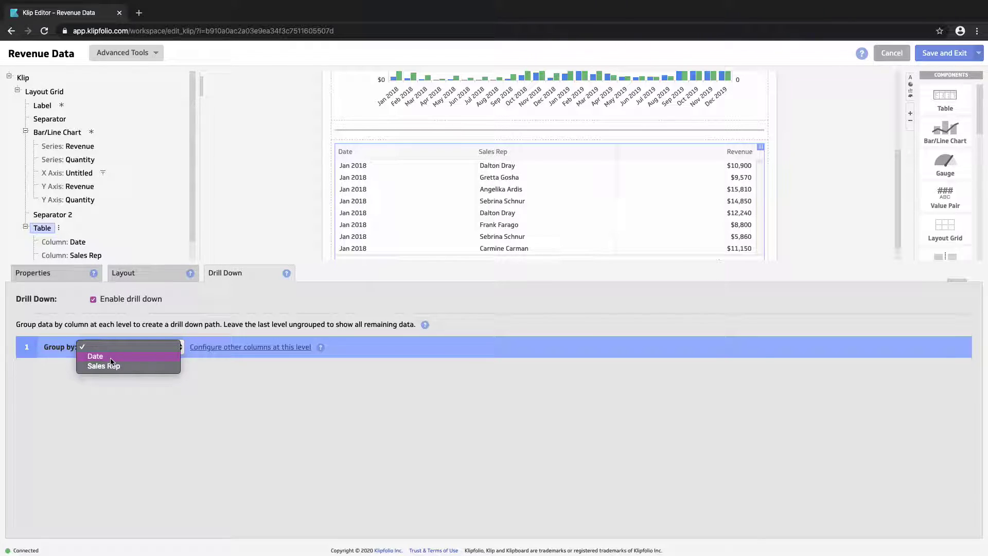
{"action": "left_click", "coordinate": [111, 357]}
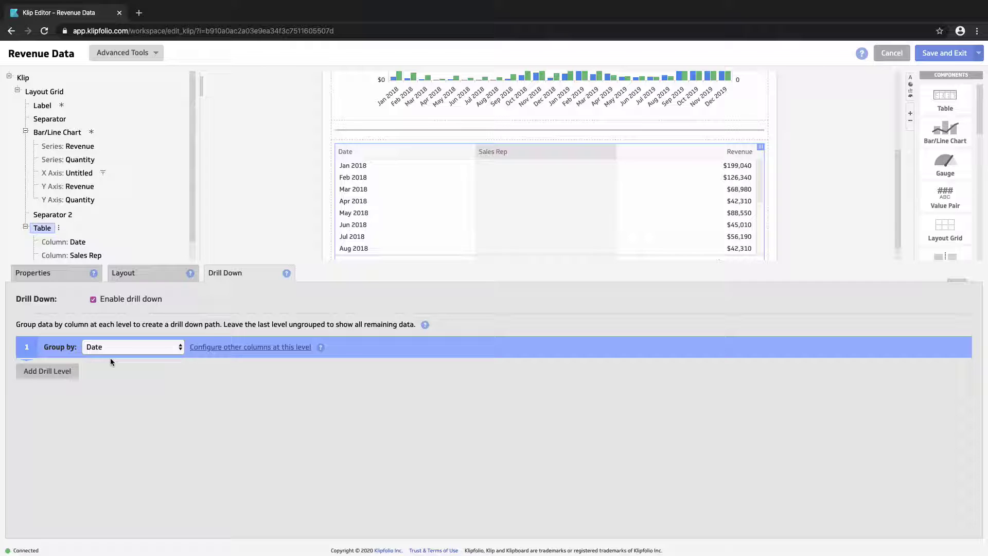
{"action": "left_click", "coordinate": [228, 348]}
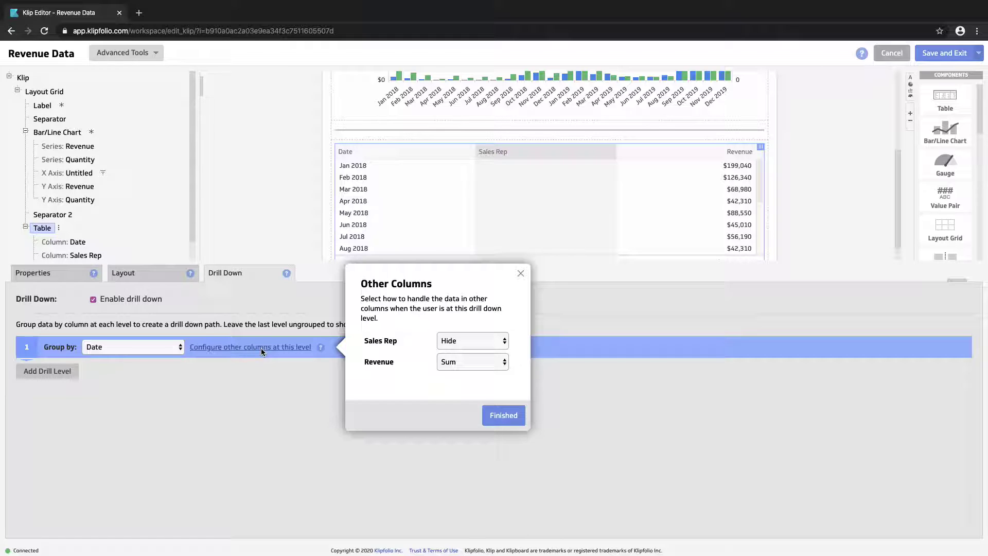
{"action": "left_click", "coordinate": [470, 345]}
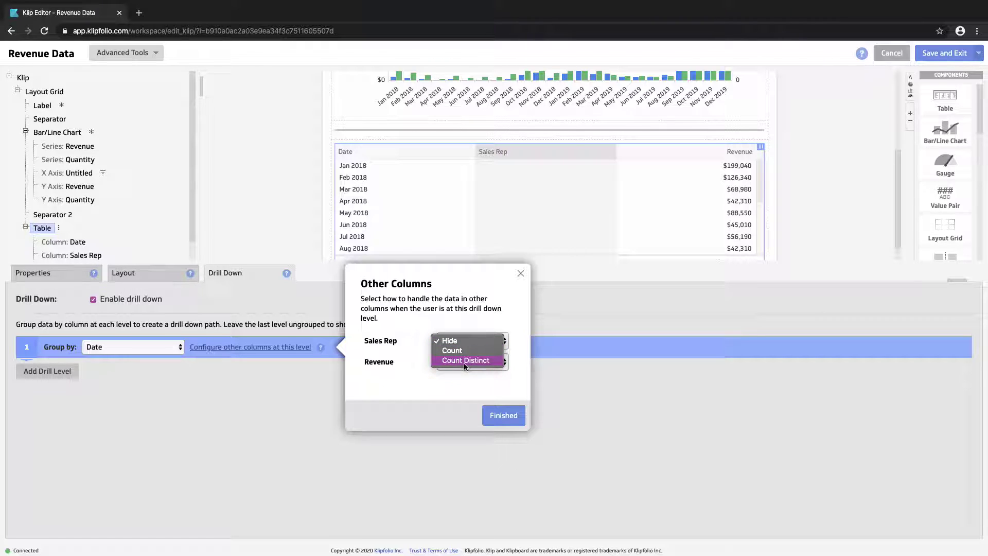
{"action": "left_click", "coordinate": [464, 353]}
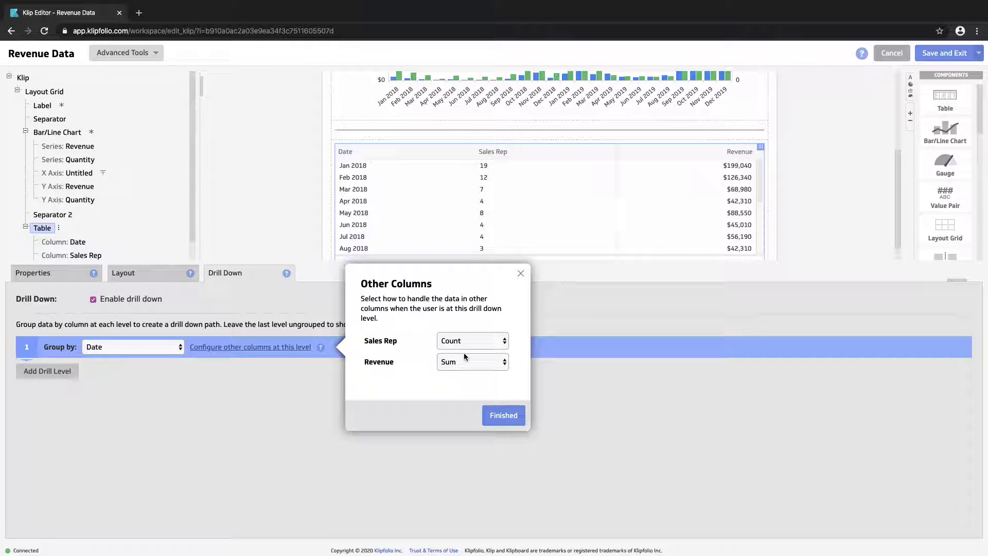
{"action": "left_click", "coordinate": [63, 370]}
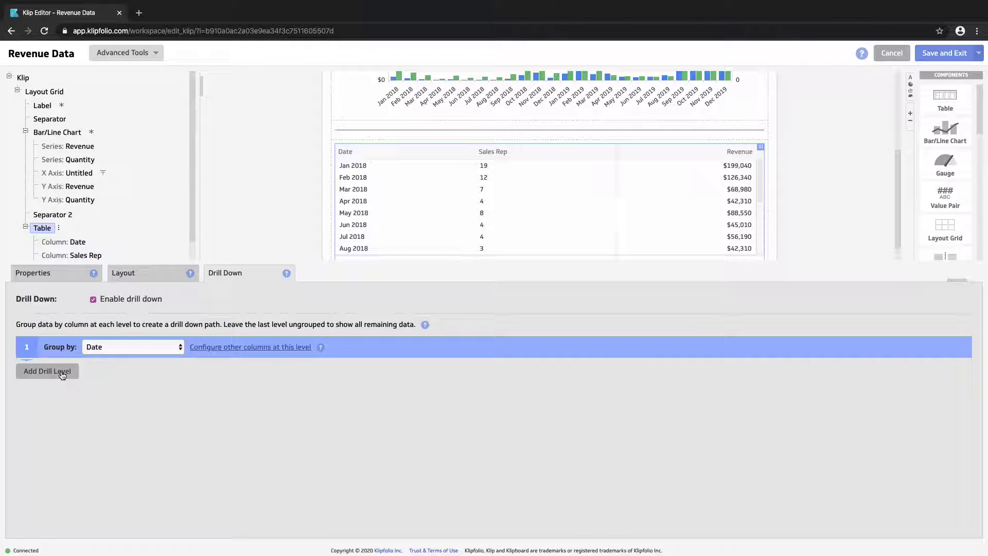
Add a second drill level grouped by Sales Rep with Revenue summed
{"action": "left_click", "coordinate": [76, 371]}
{"action": "left_click", "coordinate": [148, 374]}
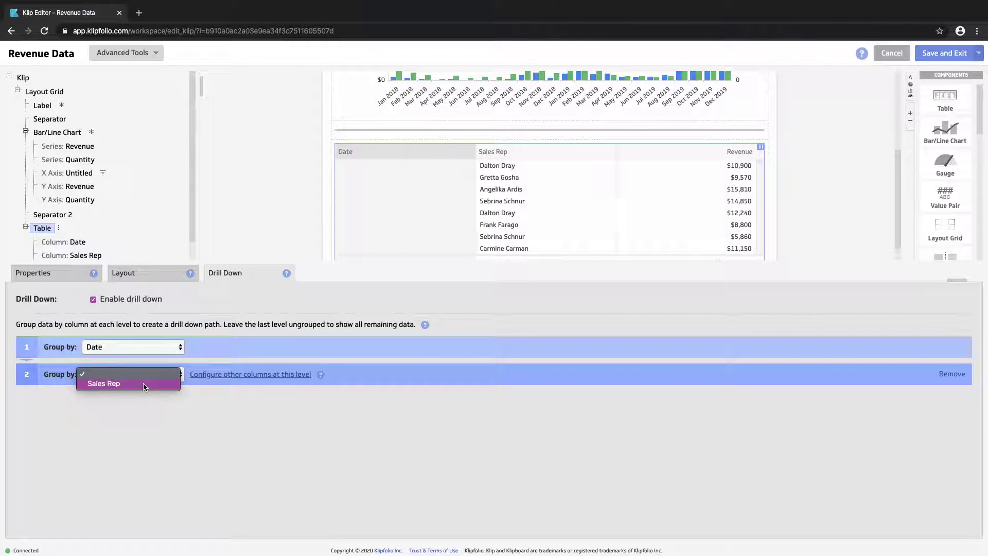
{"action": "left_click", "coordinate": [143, 383]}
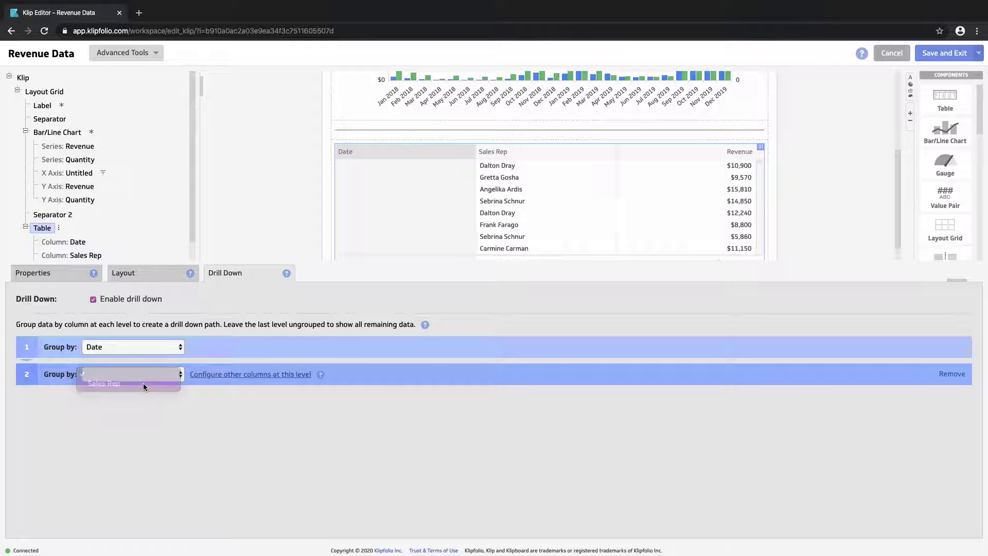
{"action": "left_click", "coordinate": [233, 374]}
{"action": "left_click", "coordinate": [476, 385]}
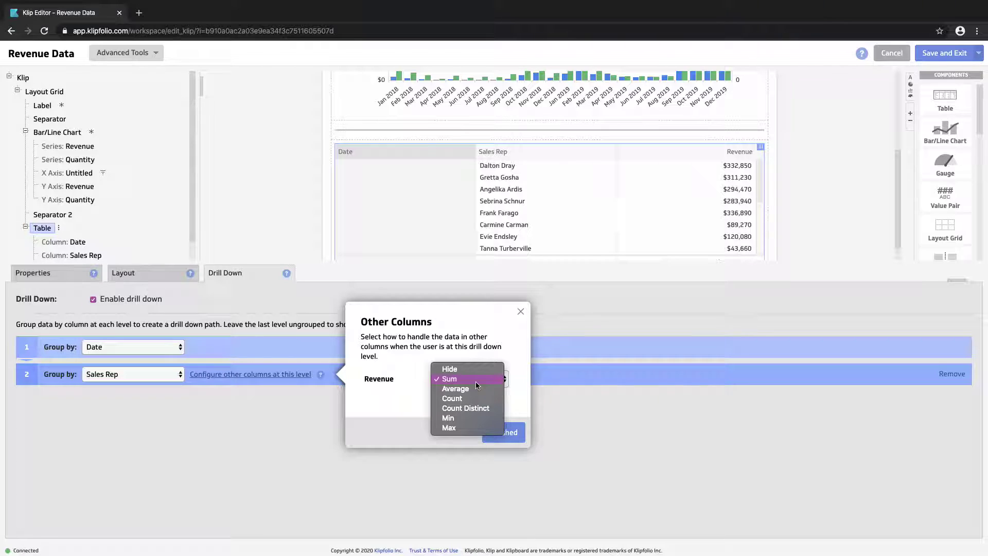
{"action": "left_click", "coordinate": [475, 383]}
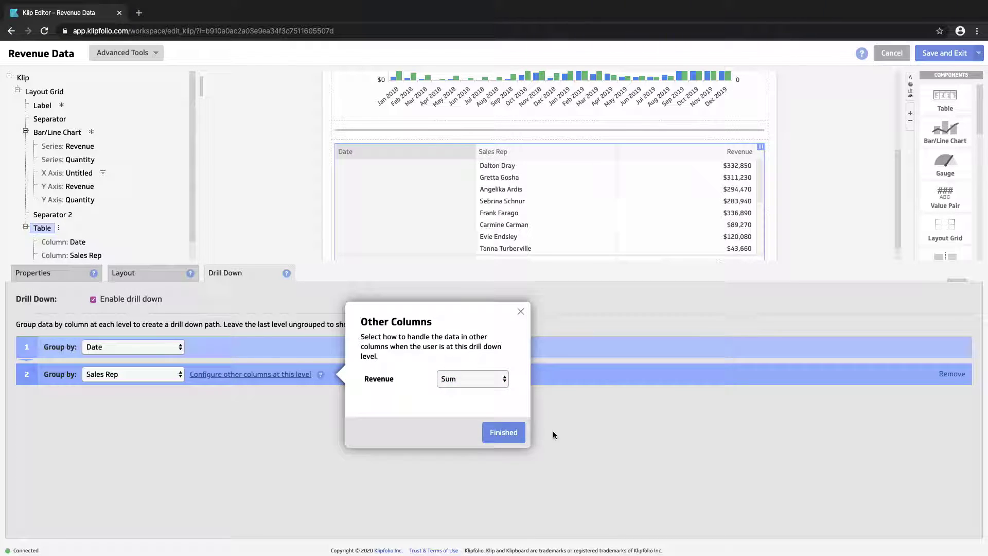
{"action": "left_click", "coordinate": [509, 438]}
{"action": "scroll", "coordinate": [556, 224], "scroll_direction": "down", "scroll_amount": 5}
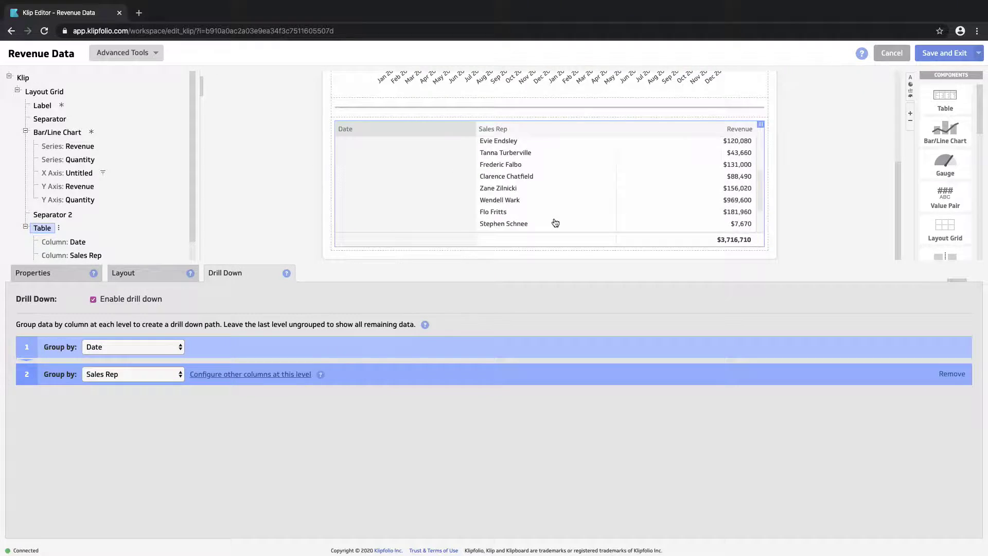
{"action": "scroll", "coordinate": [554, 221], "scroll_direction": "down", "scroll_amount": 5}
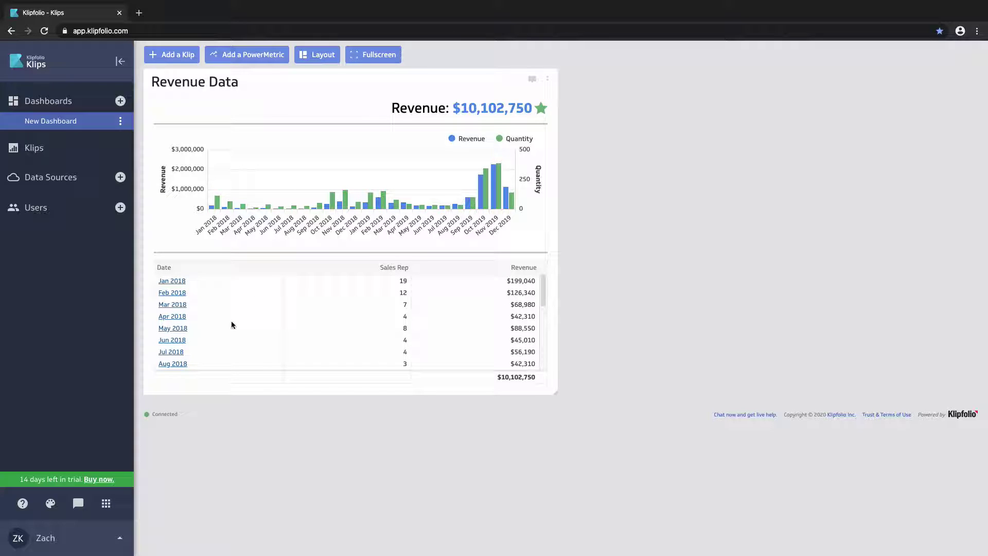
On the dashboard table, drill into Jan 2018, return to All, then drill into Apr 2018 by sales rep
{"action": "scroll", "coordinate": [231, 324], "scroll_direction": "down", "scroll_amount": 5}
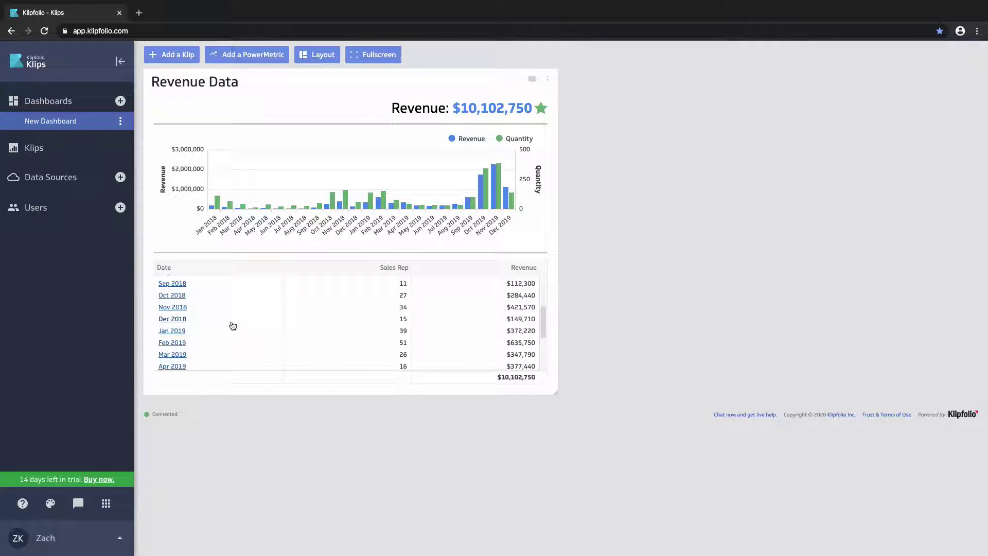
{"action": "scroll", "coordinate": [232, 326], "scroll_direction": "up", "scroll_amount": 5}
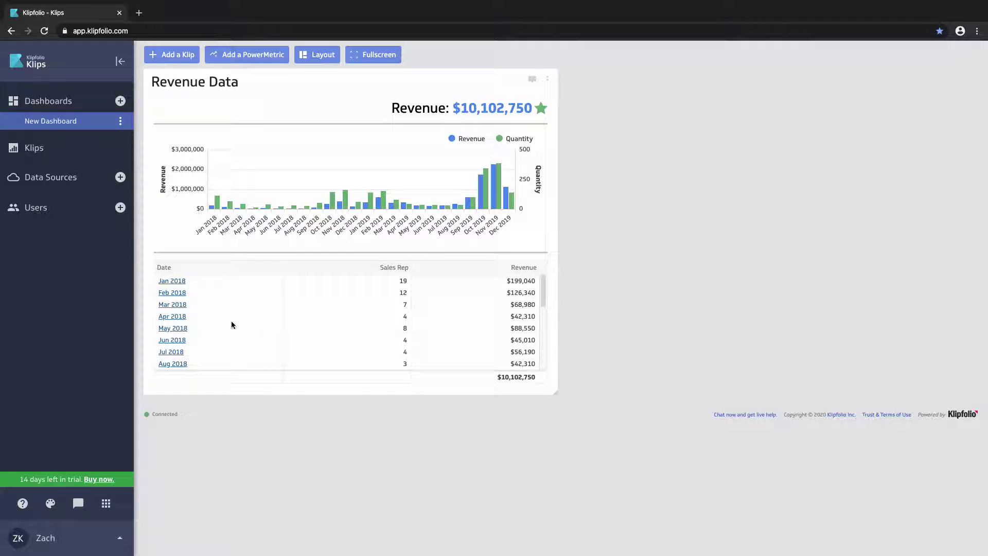
{"action": "left_click", "coordinate": [174, 281]}
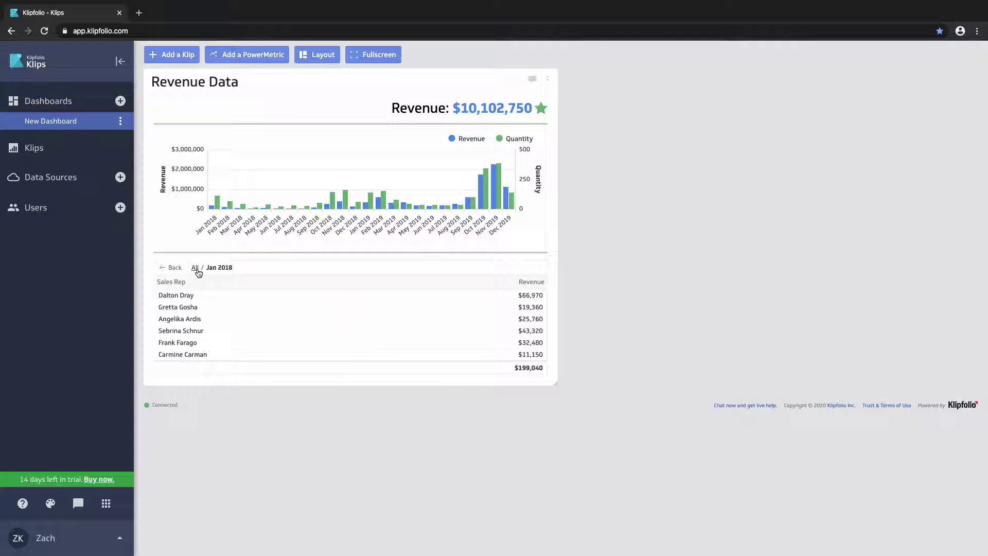
{"action": "left_click", "coordinate": [198, 268]}
{"action": "left_click", "coordinate": [178, 319]}
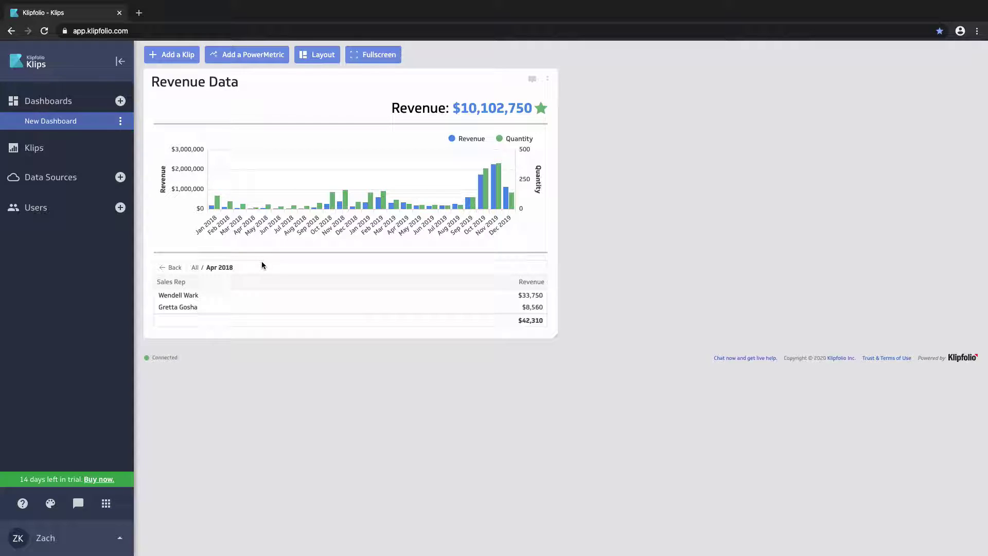
Go back from the Apr 2018 sales rep breakdown to the All-level month list
{"action": "left_click", "coordinate": [165, 267]}
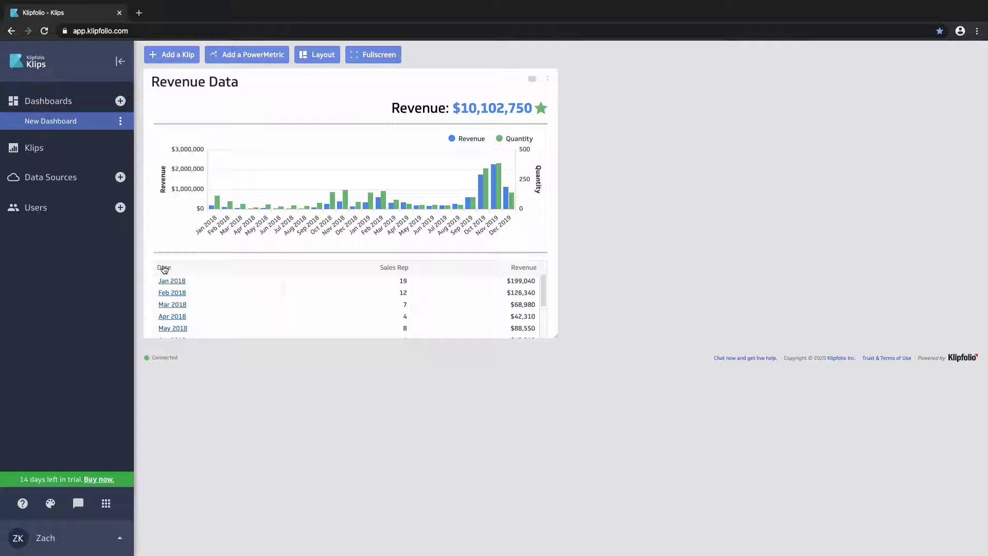